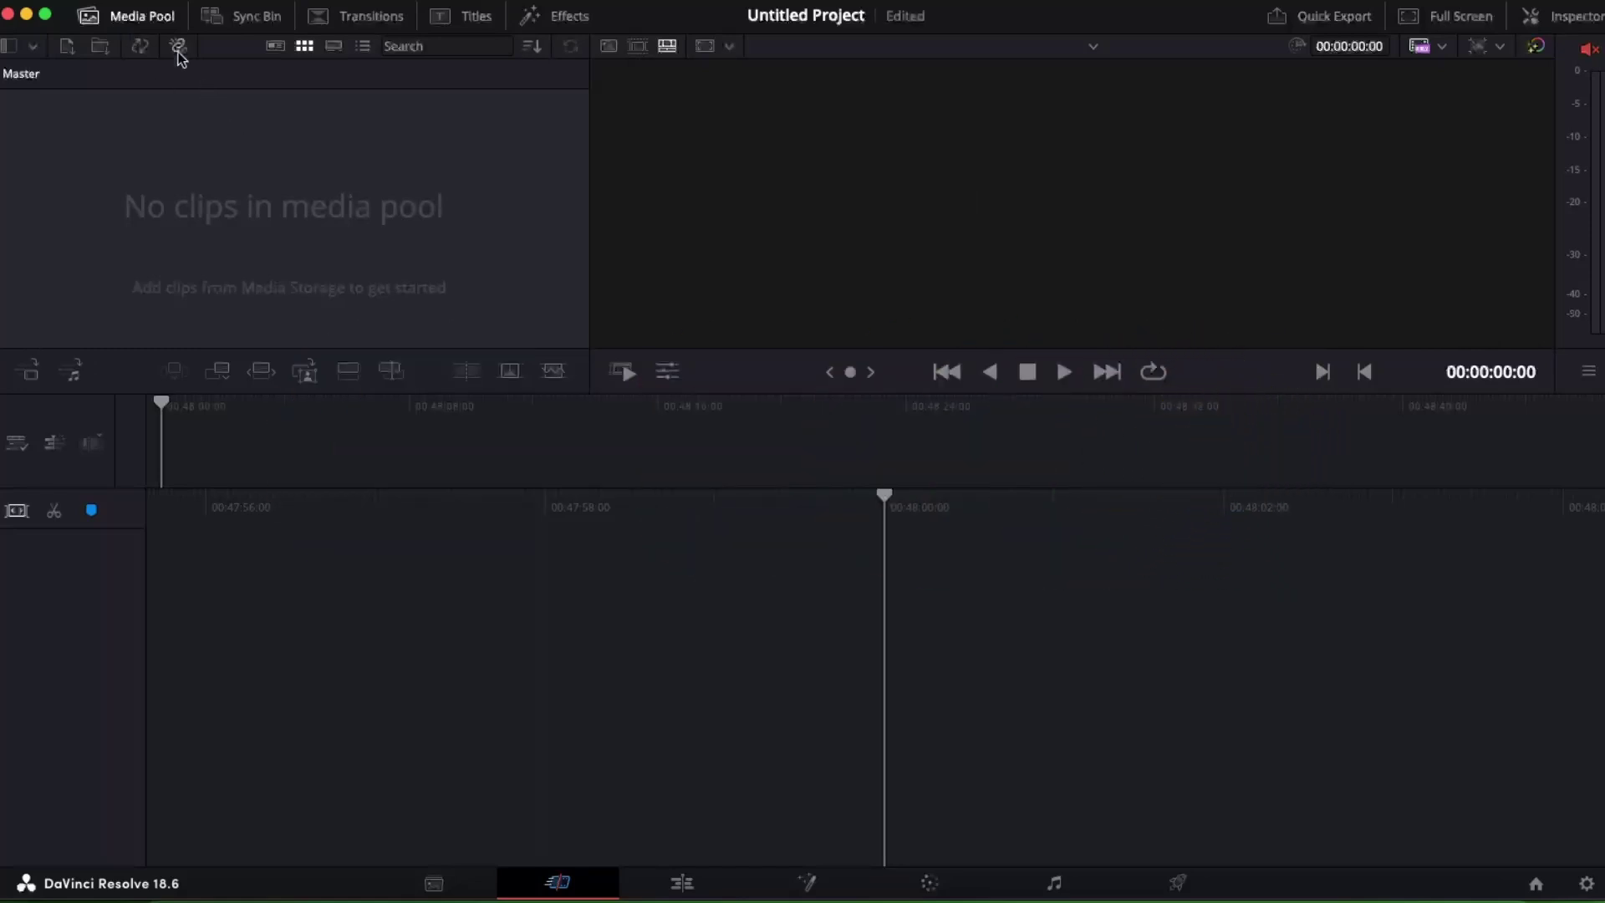
# Open the File menu, then dismiss it without choosing a command
pyautogui.click(34, 2)
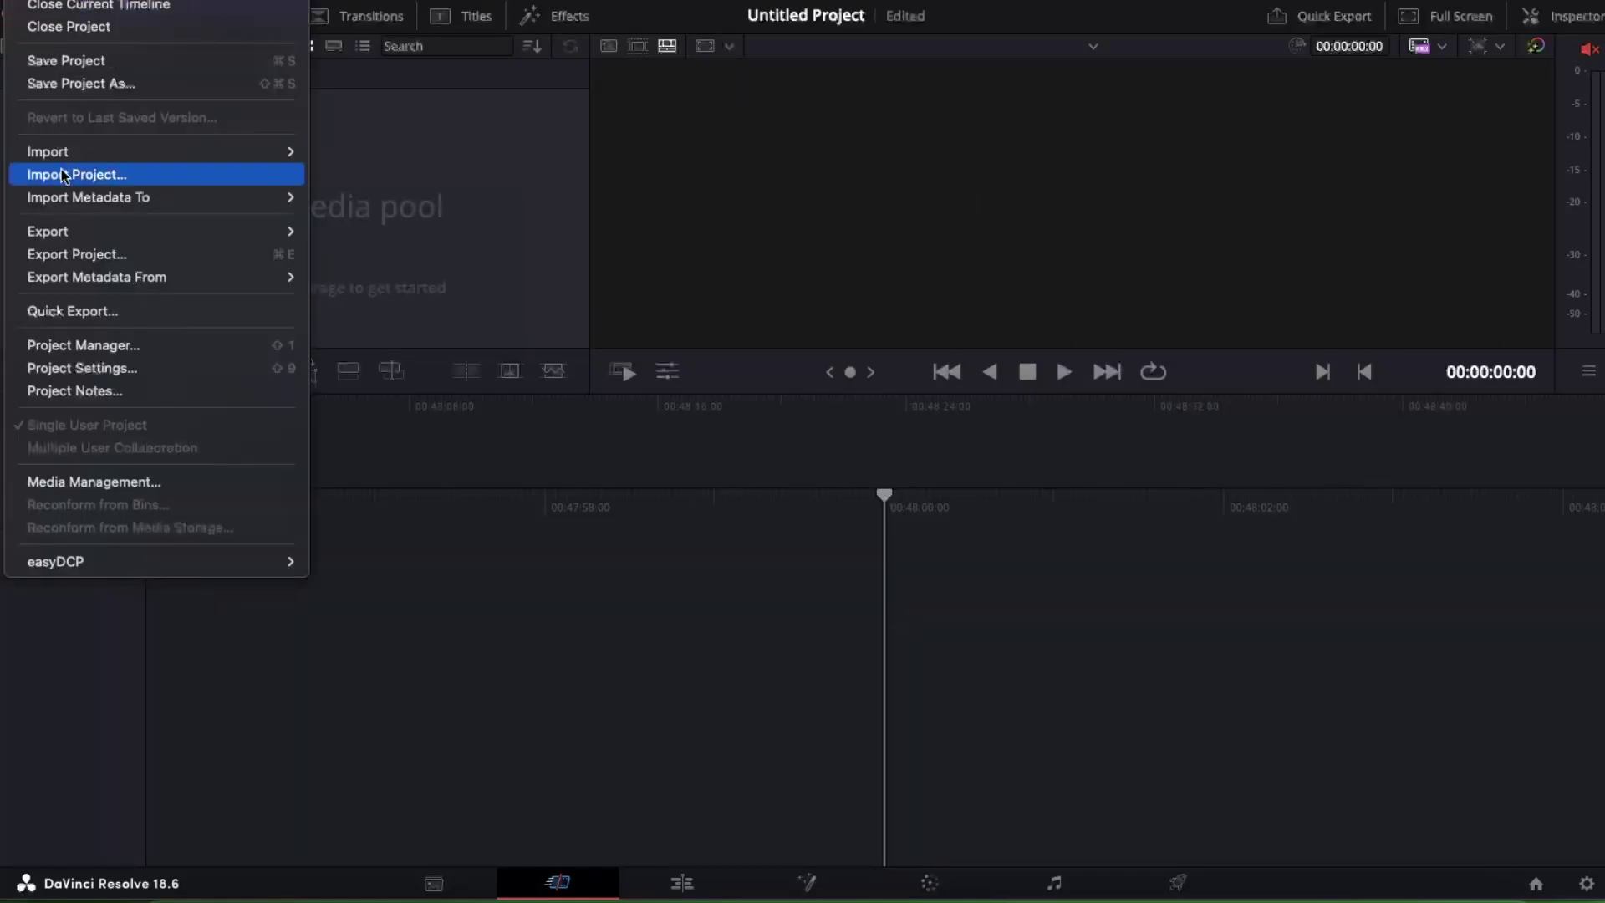
pyautogui.moveTo(70, 157)
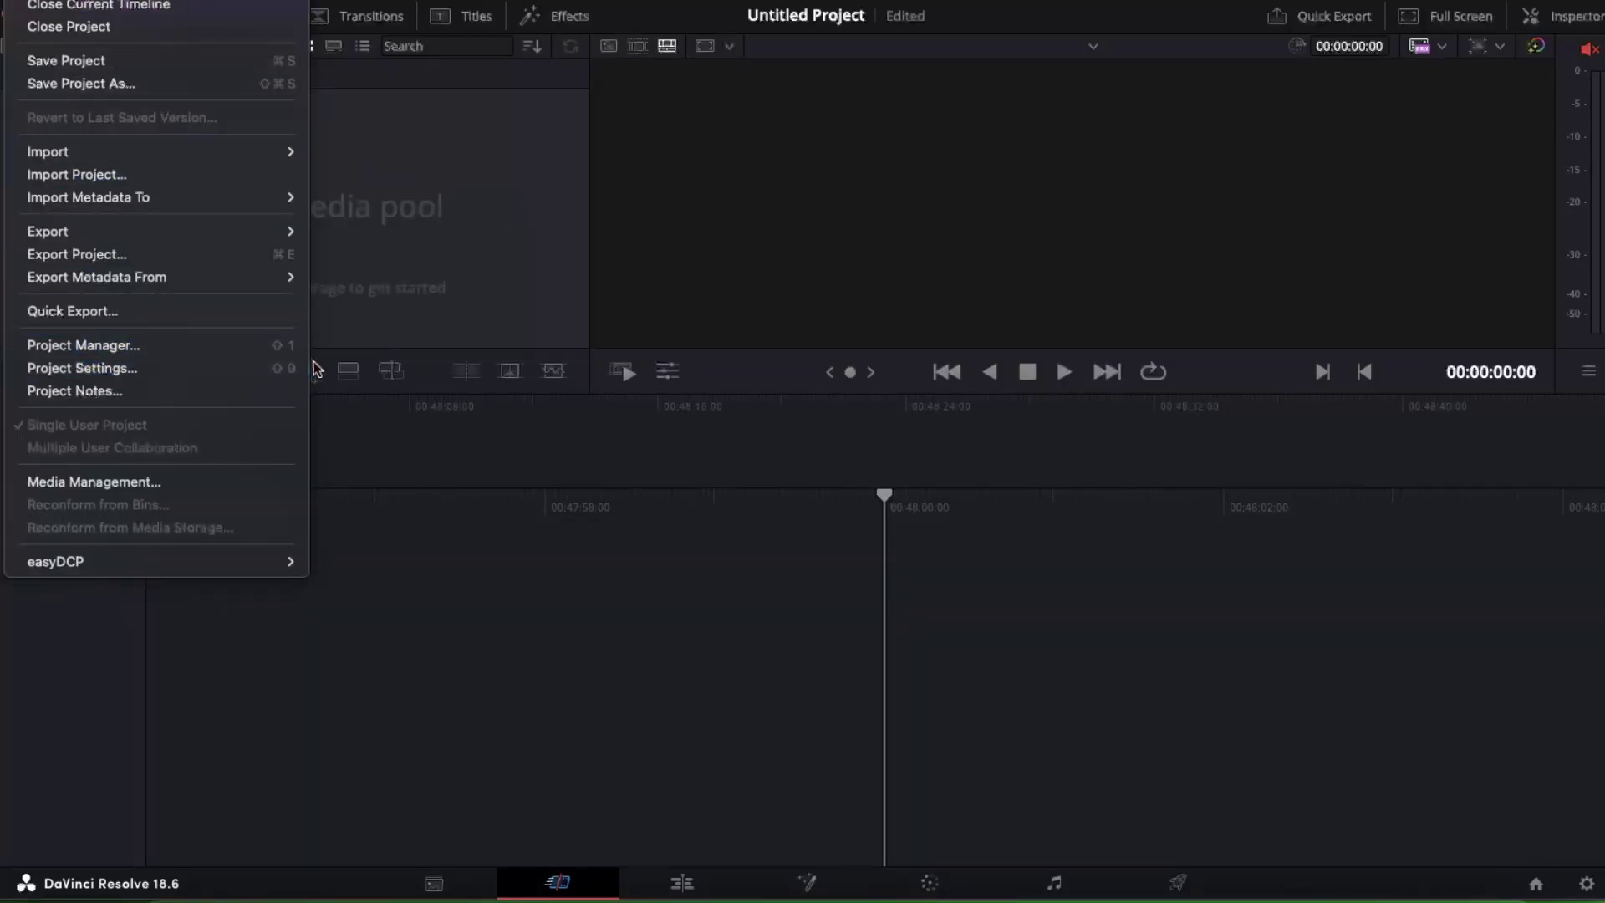
pyautogui.click(454, 282)
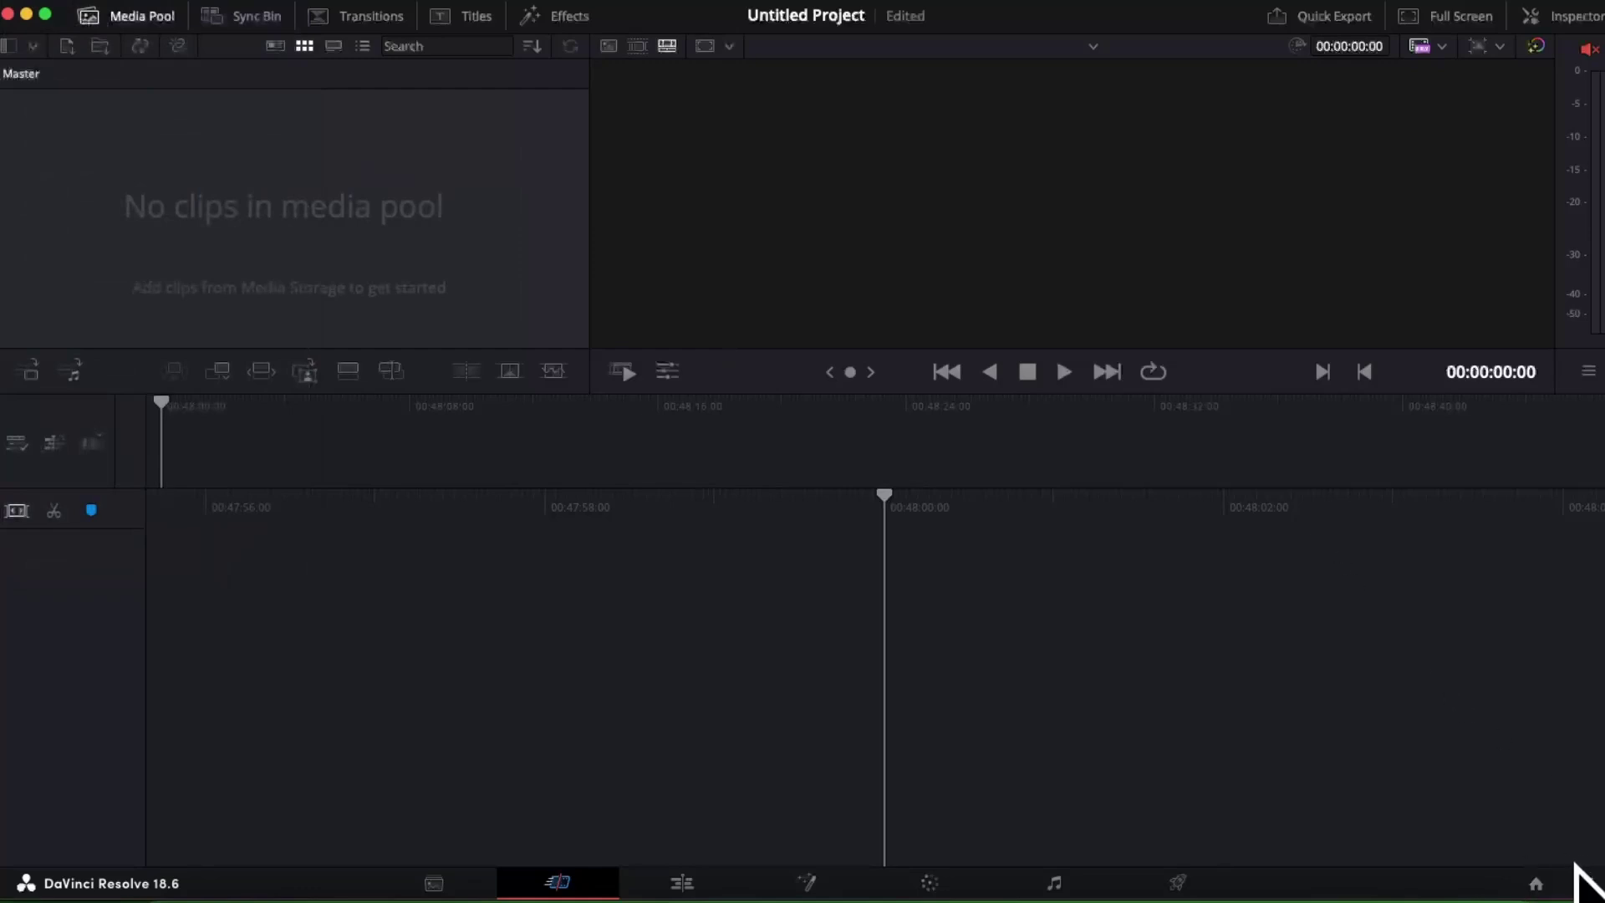
# In Project Settings, switch the timeline to vertical 1080 x 1920 and save
pyautogui.click(1587, 884)
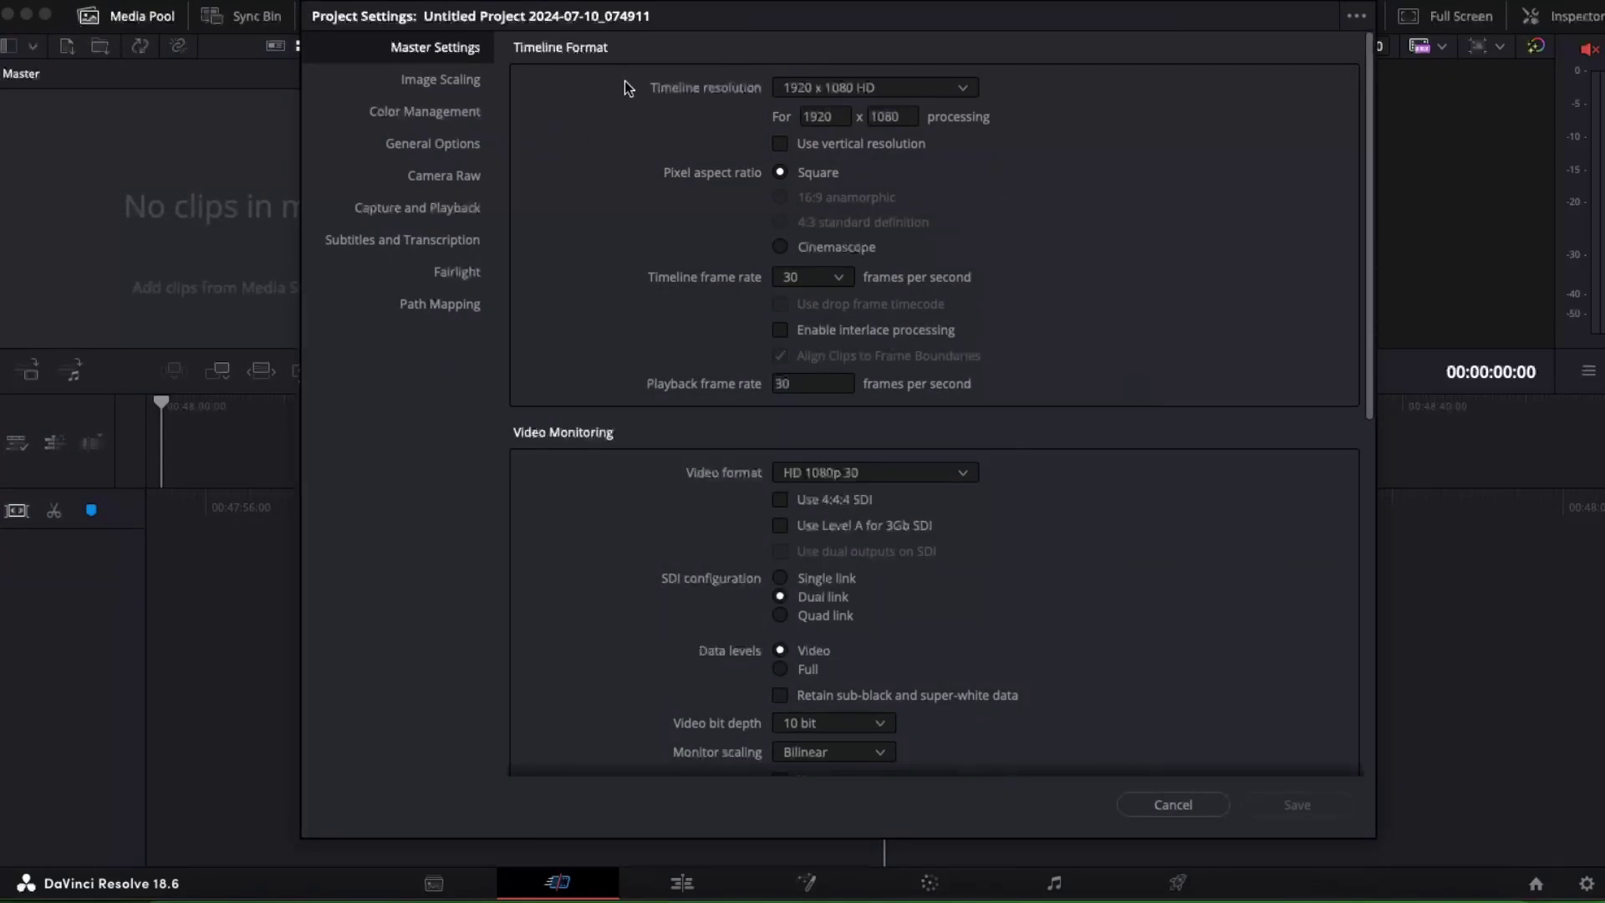
pyautogui.click(849, 89)
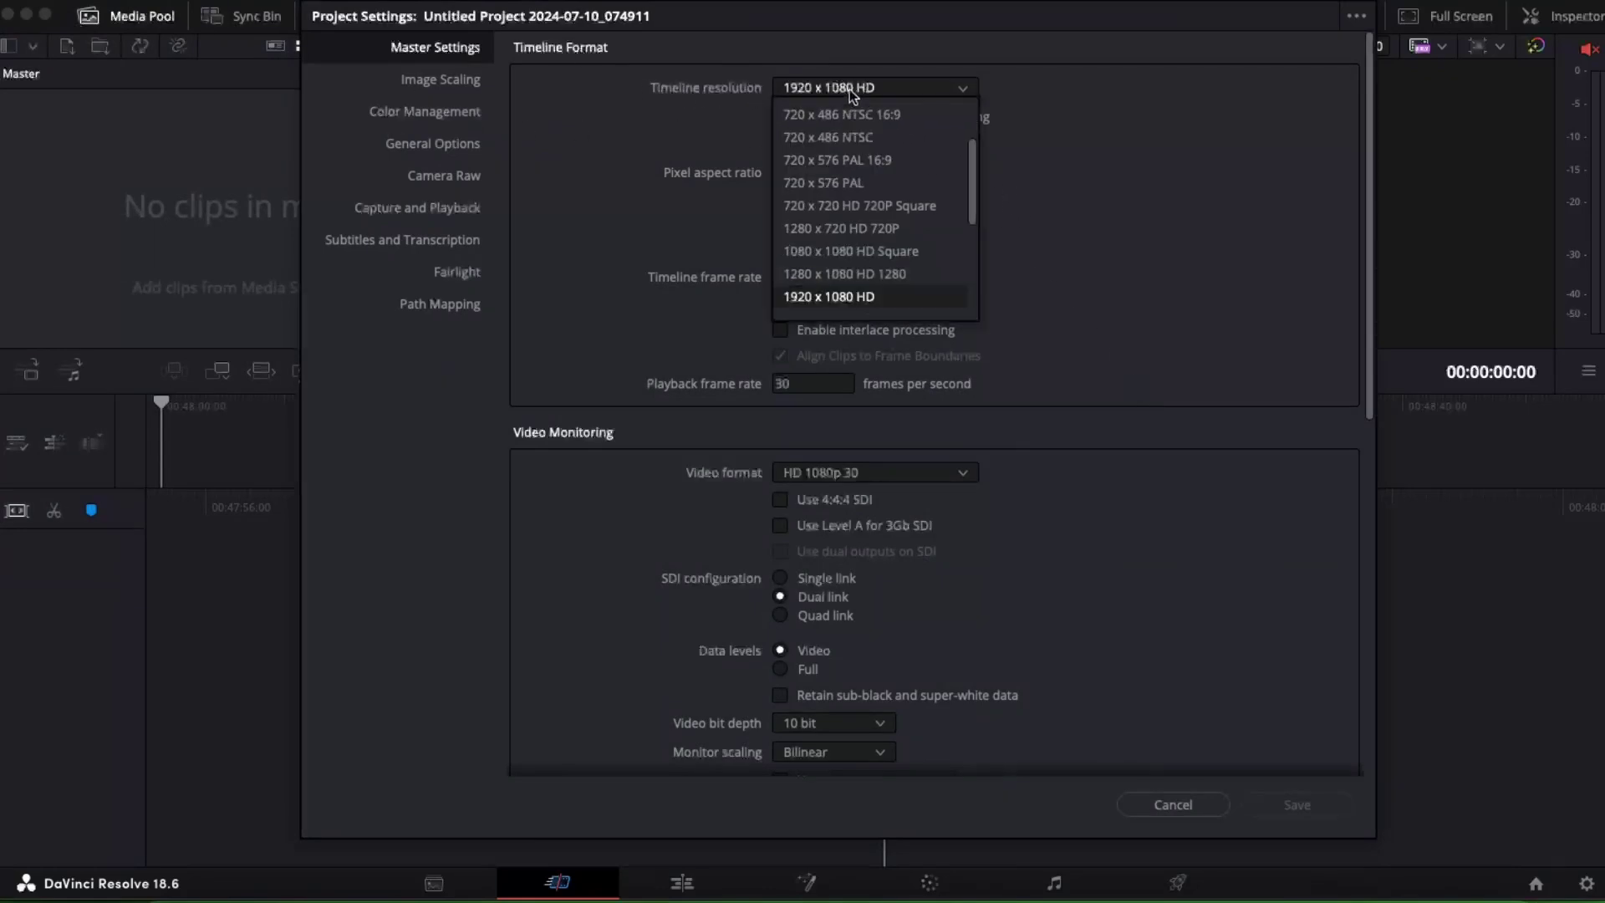
pyautogui.scroll(-5, 925, 215)
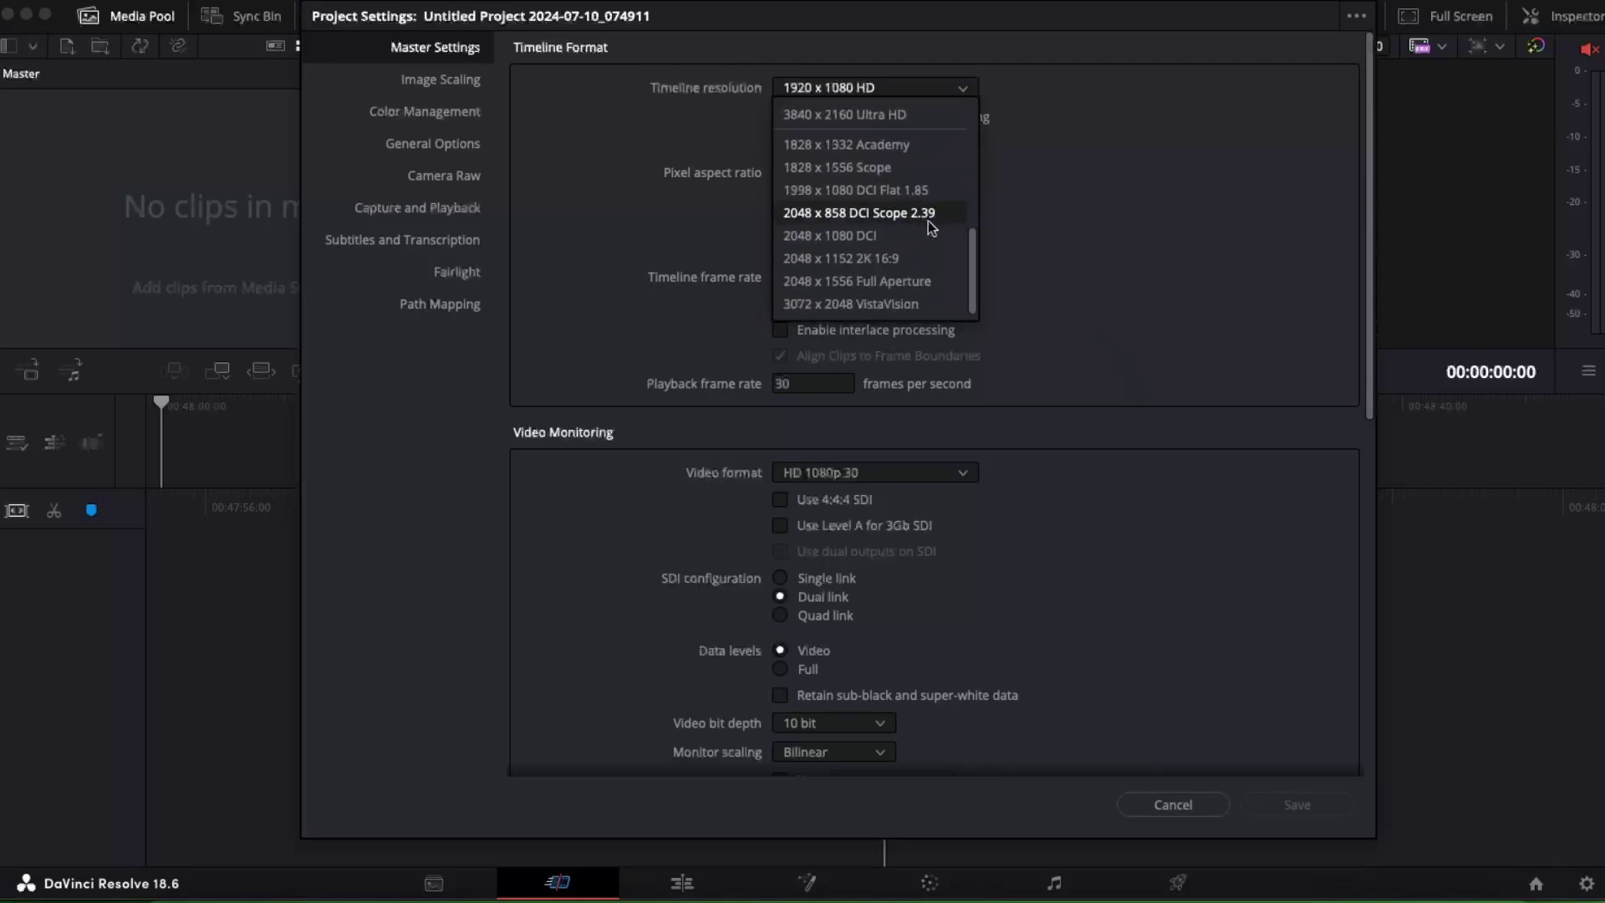
pyautogui.click(1081, 255)
pyautogui.click(782, 144)
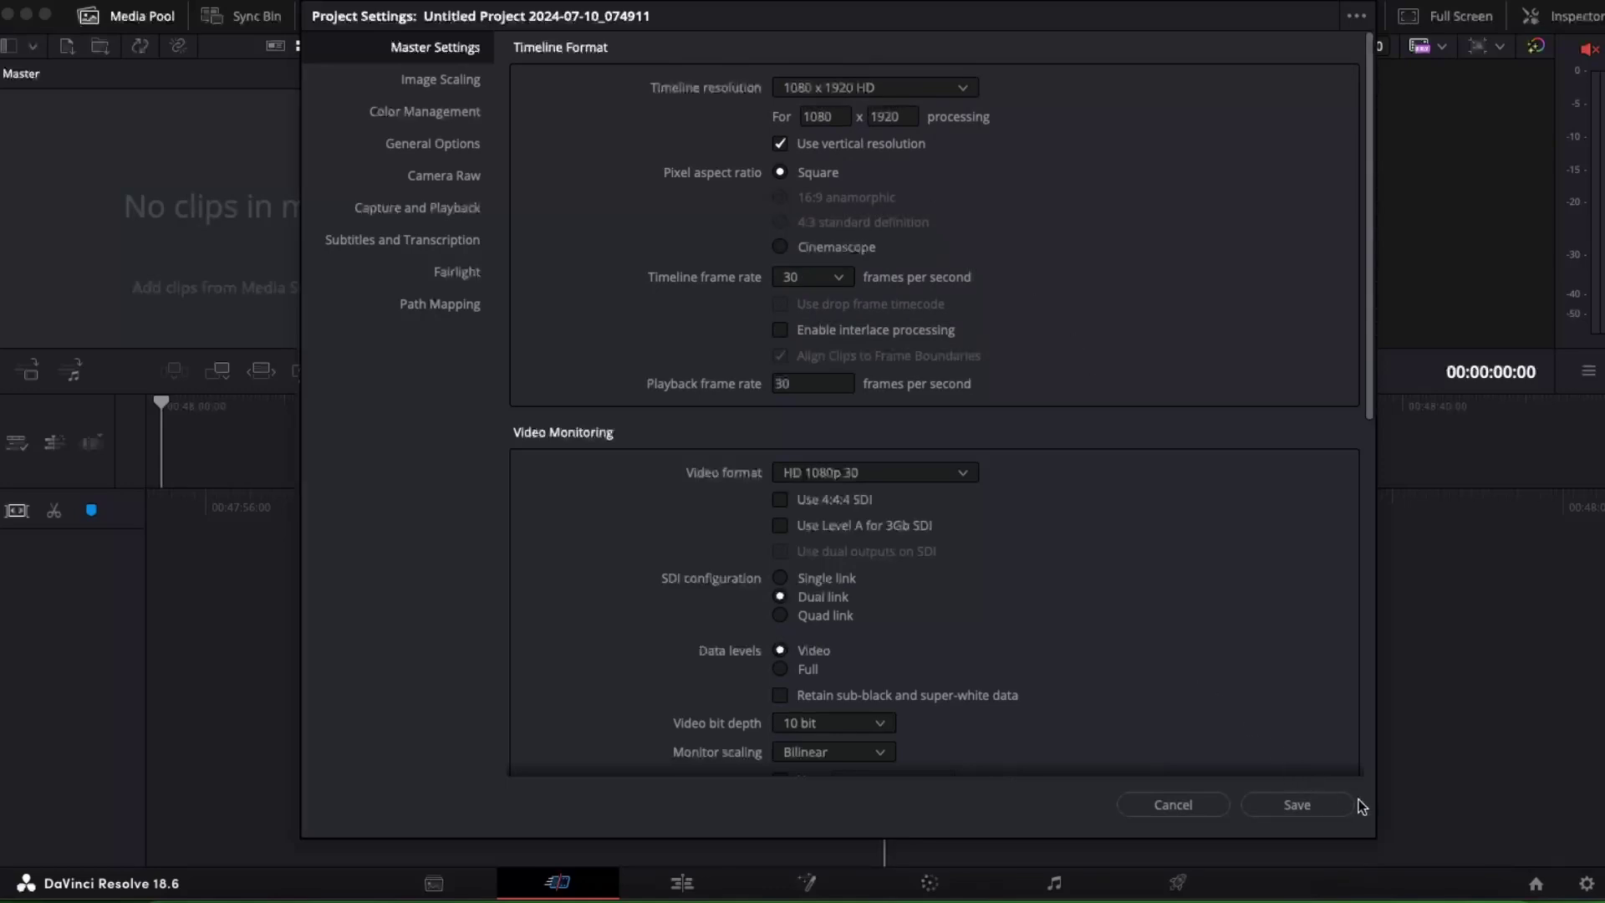
pyautogui.click(1297, 805)
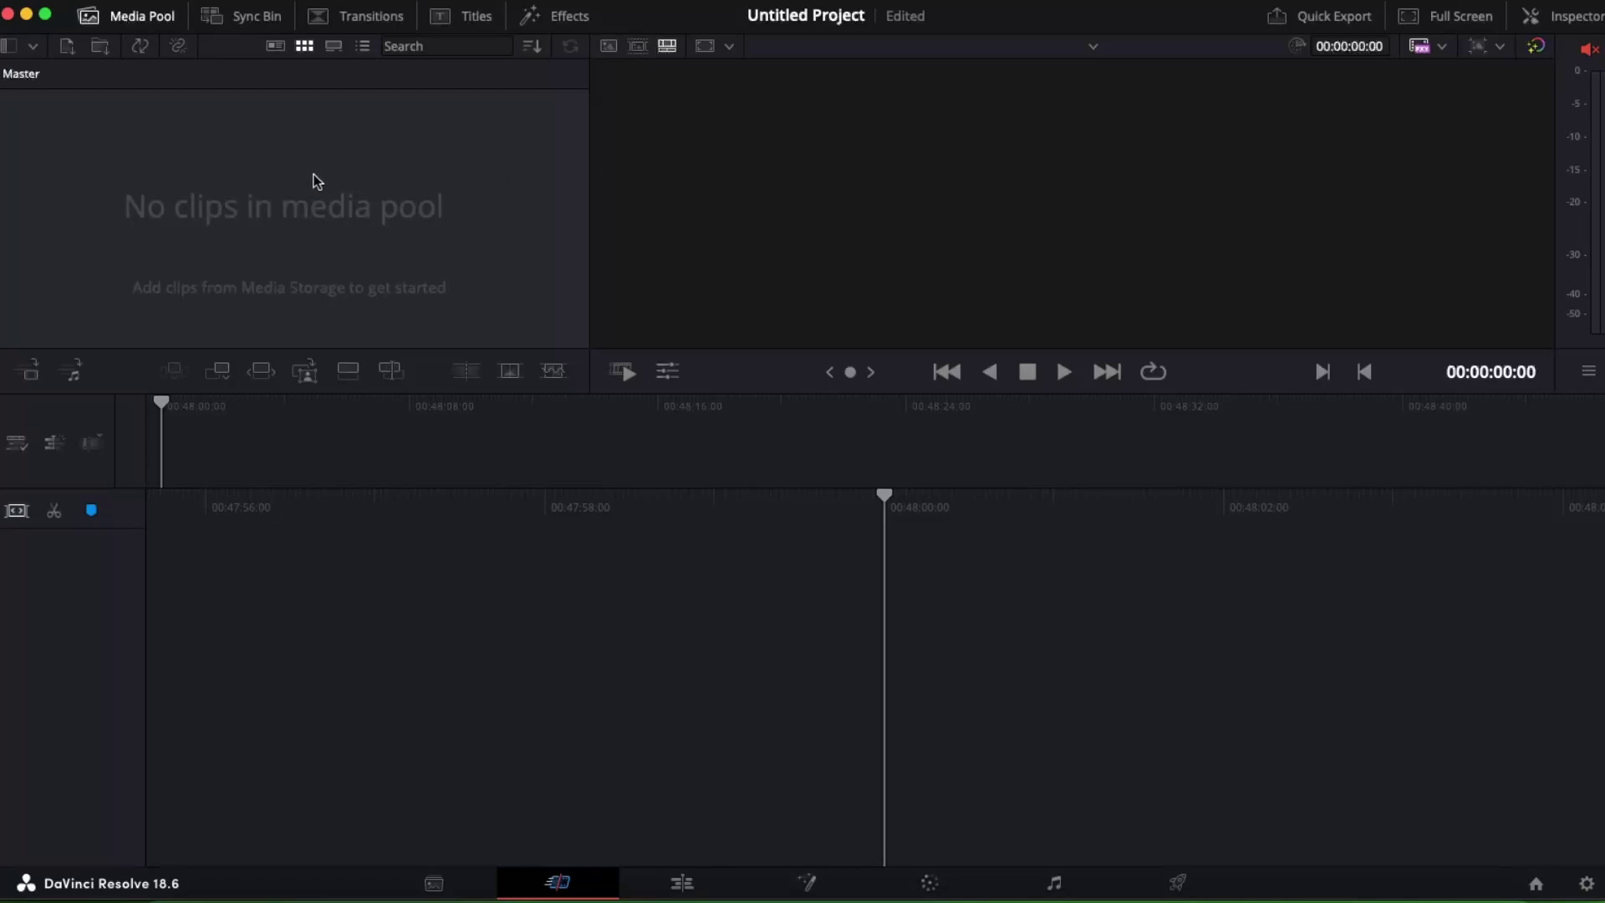
# Import 3576378-uhd_3840_2160_25fps.mp4 into the media pool and change the project to 25 fps, keeping the timeline empty
pyautogui.rightClick(280, 177)
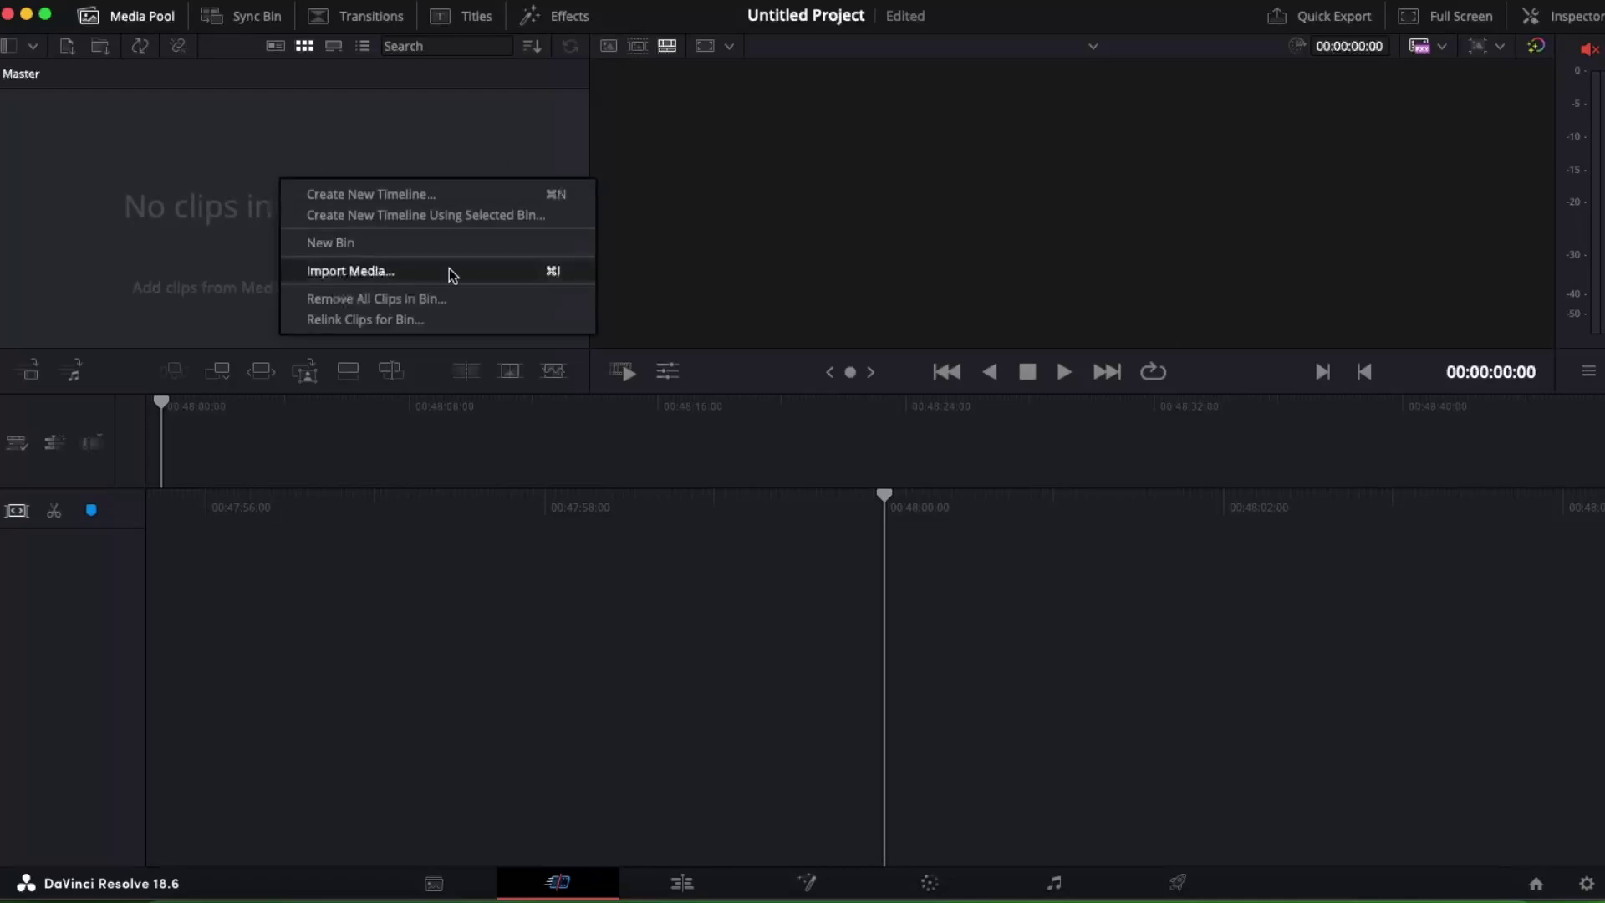
pyautogui.click(474, 275)
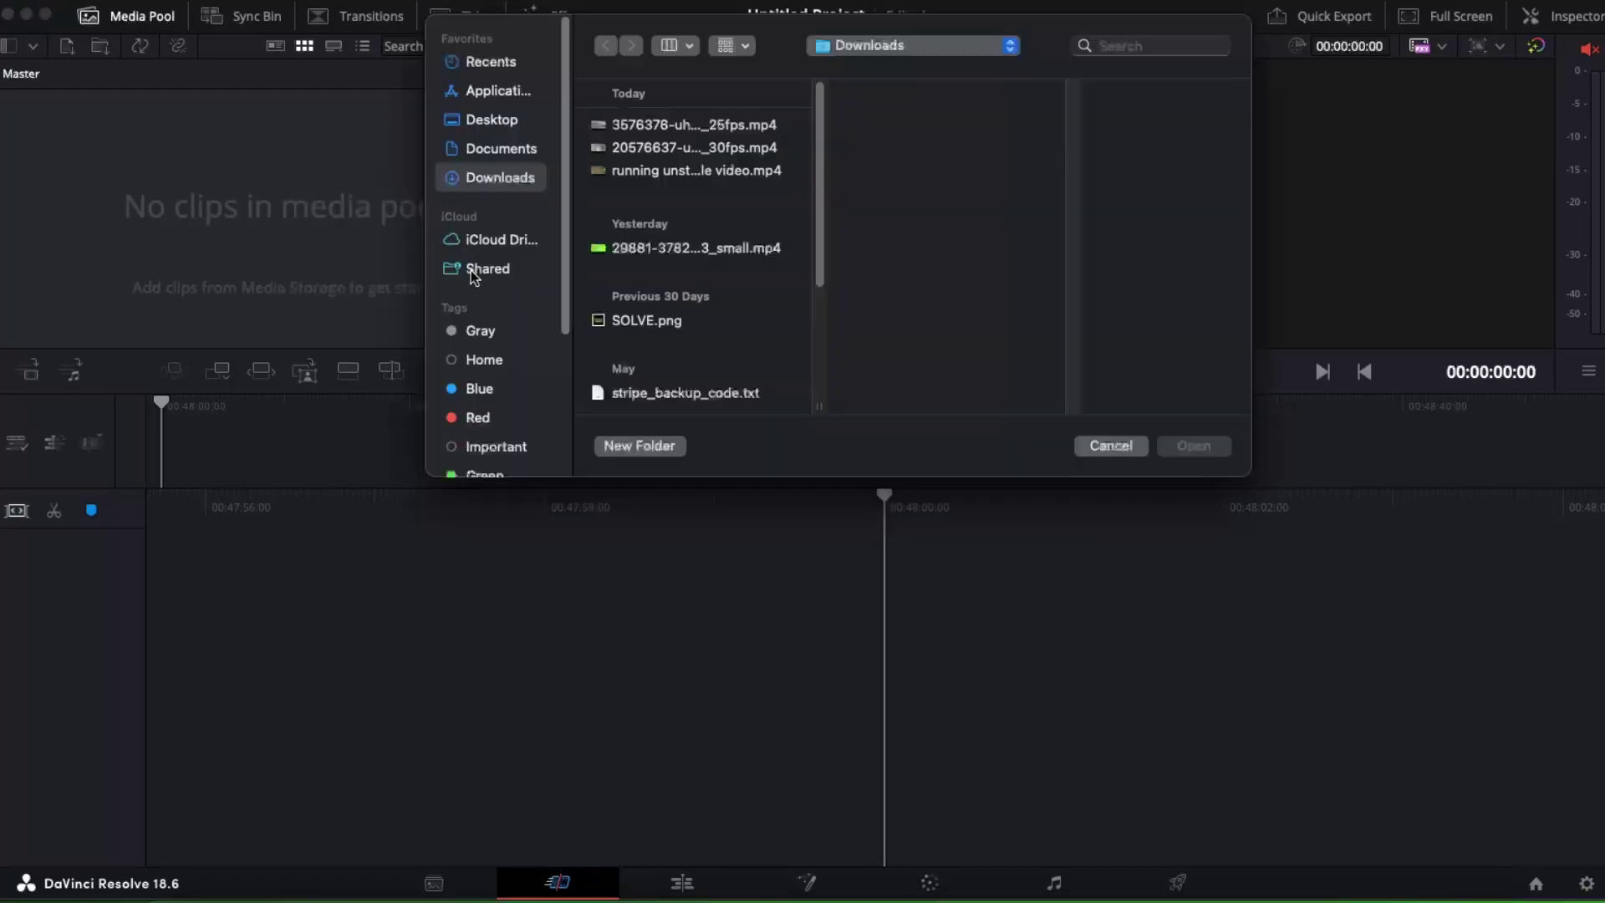
pyautogui.click(631, 123)
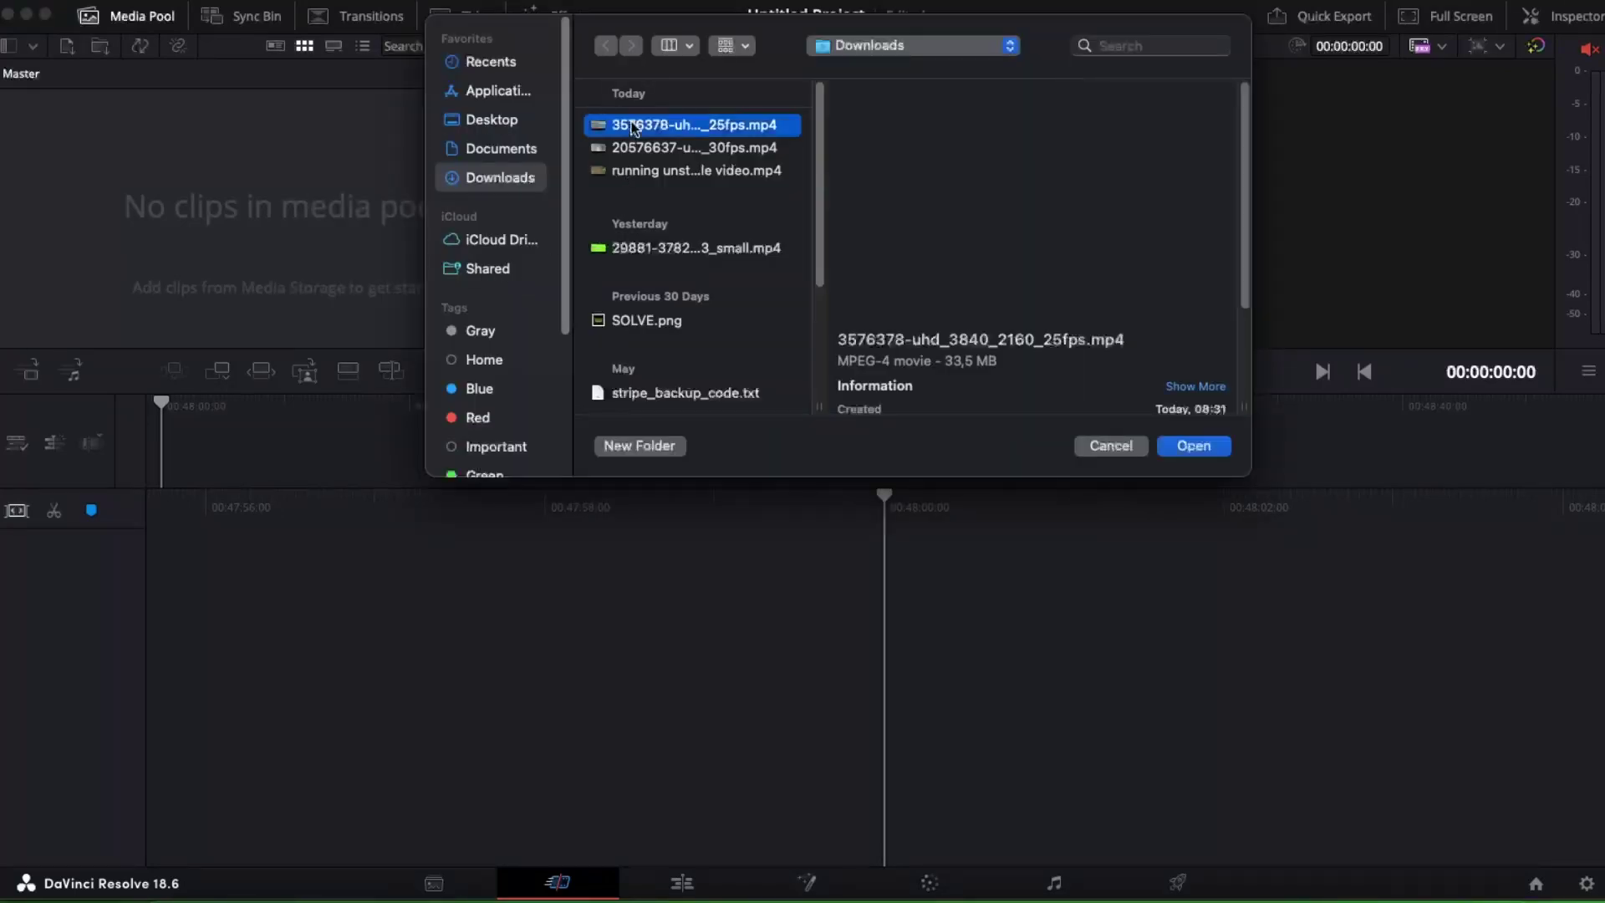
pyautogui.click(1194, 448)
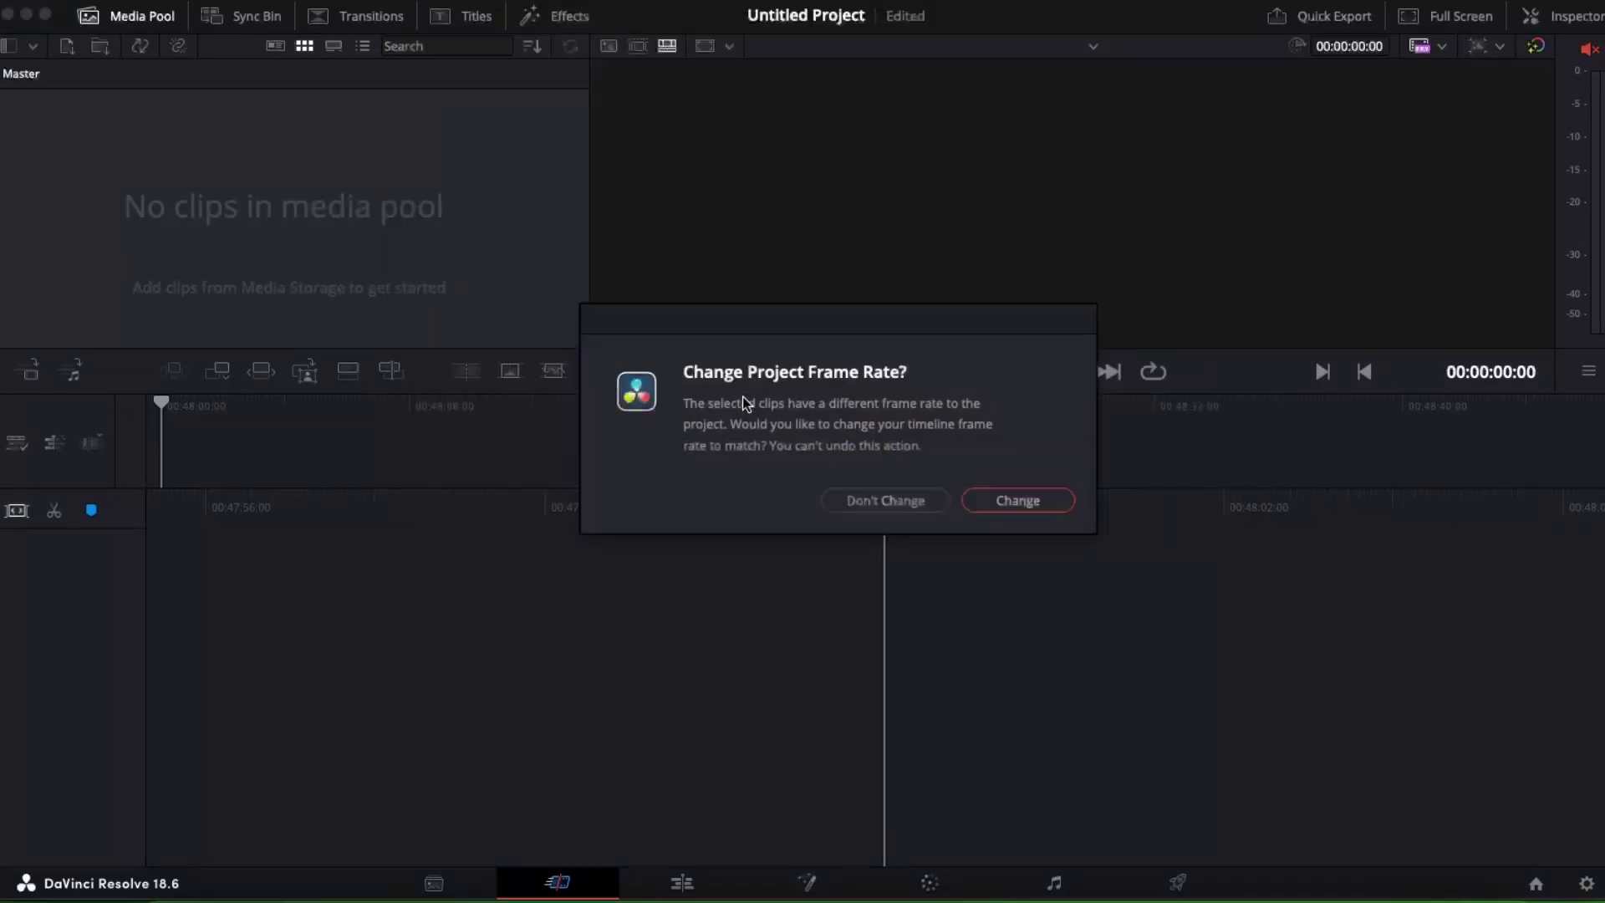
pyautogui.click(1013, 501)
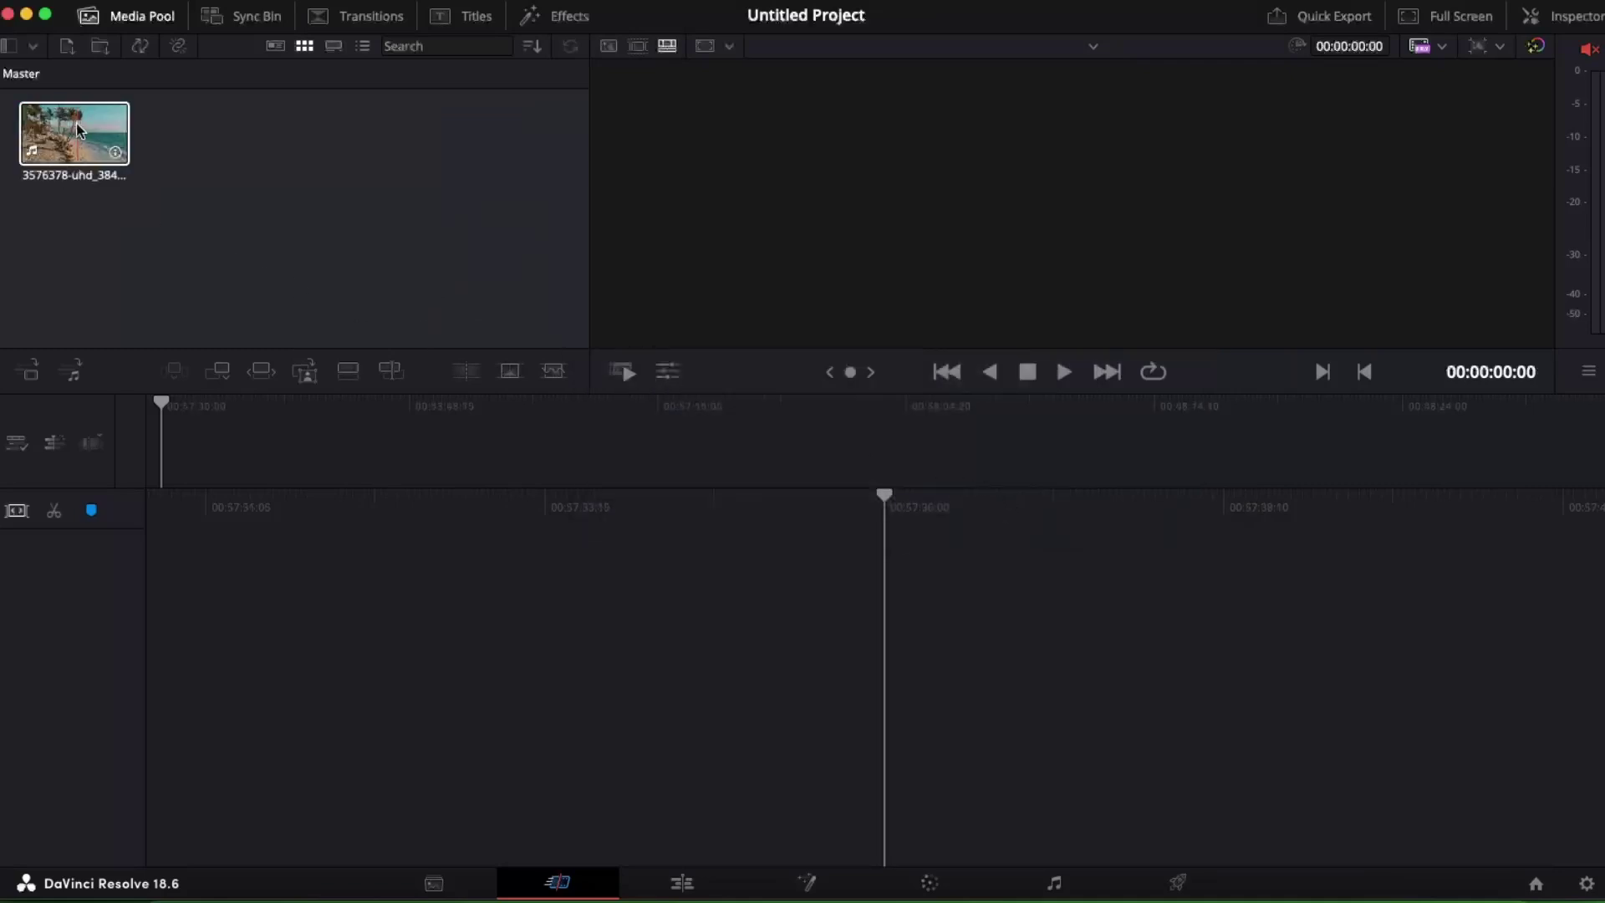
pyautogui.moveTo(74, 135); pyautogui.dragTo(716, 619)
pyautogui.press('super+z')
pyautogui.press('super+z')
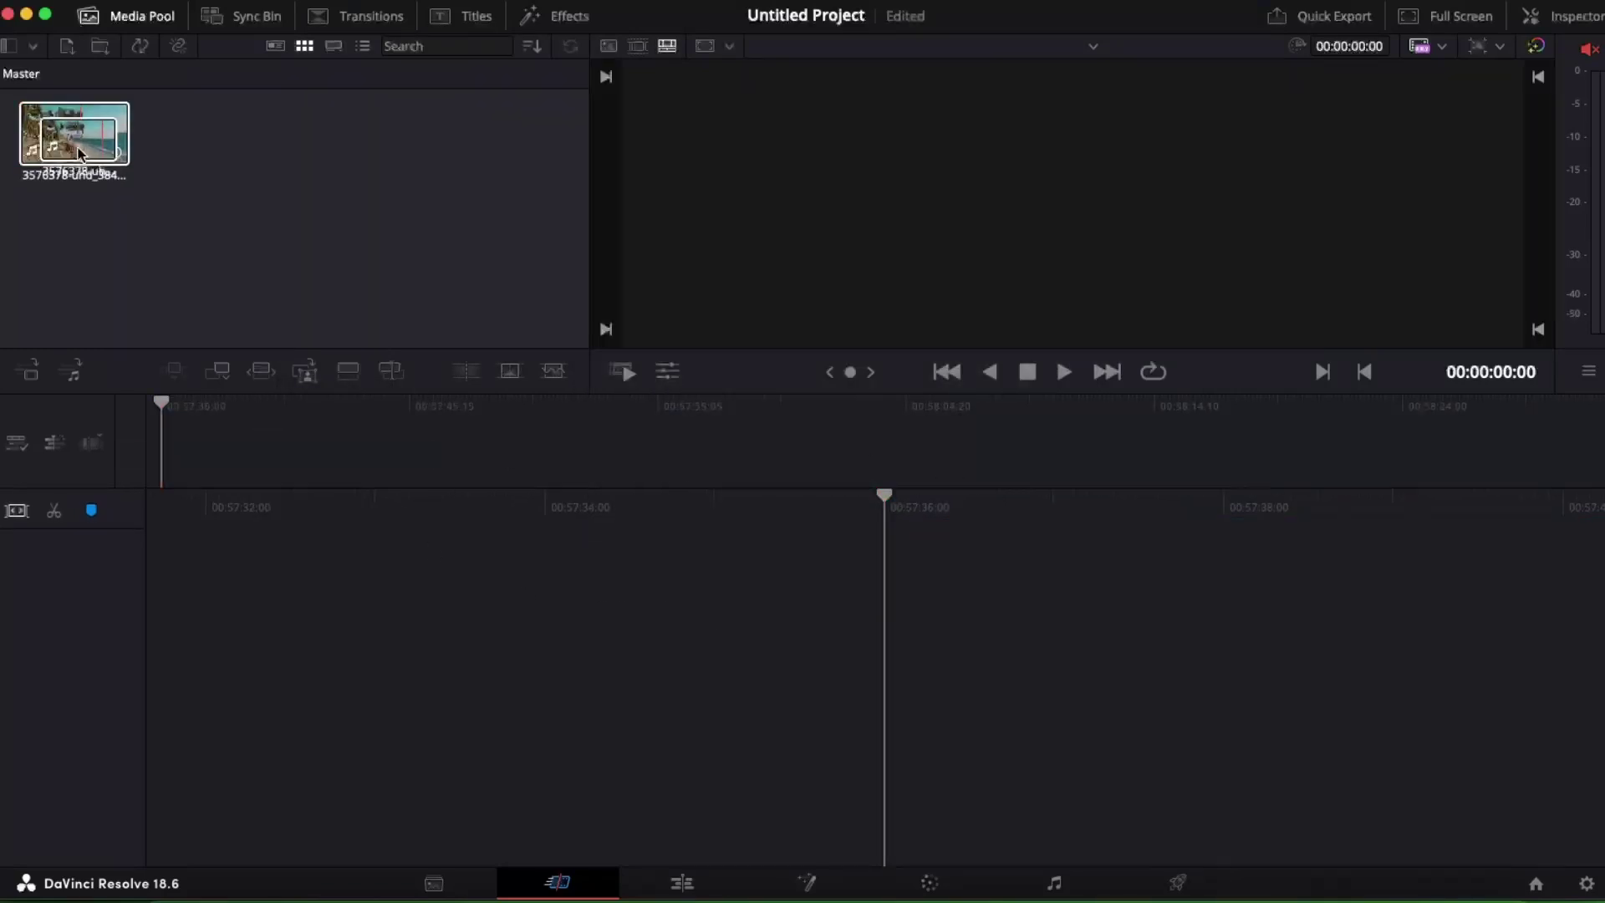
# Place the beach clip on a new Timeline 1 and scale it to 1.030
pyautogui.click(682, 882)
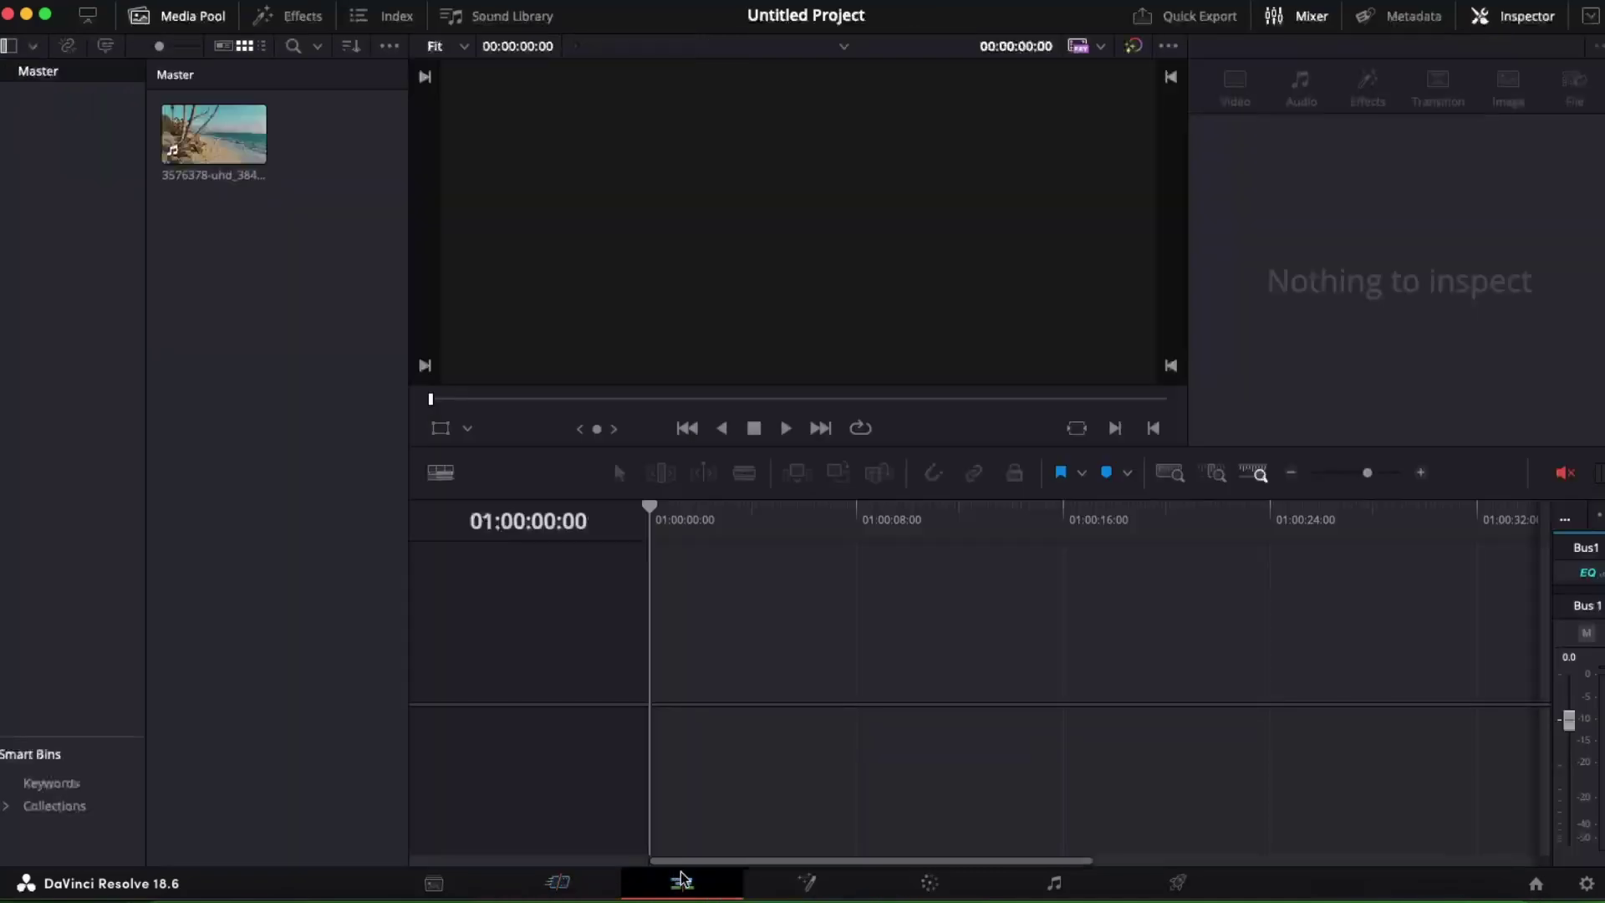
pyautogui.moveTo(167, 179); pyautogui.dragTo(663, 649)
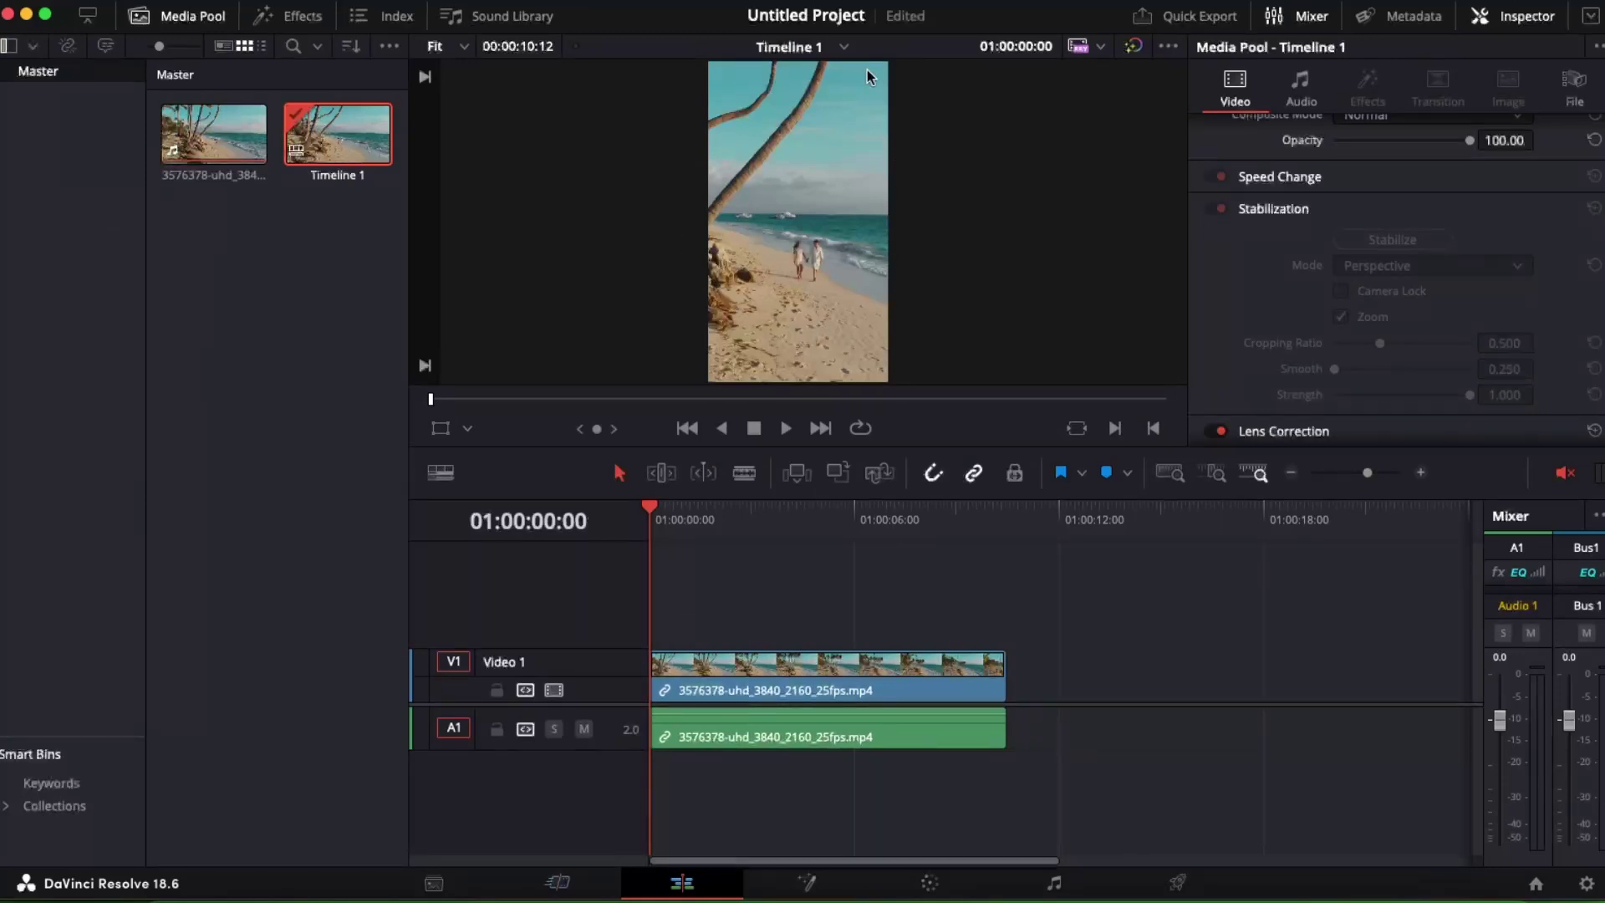
pyautogui.click(226, 144)
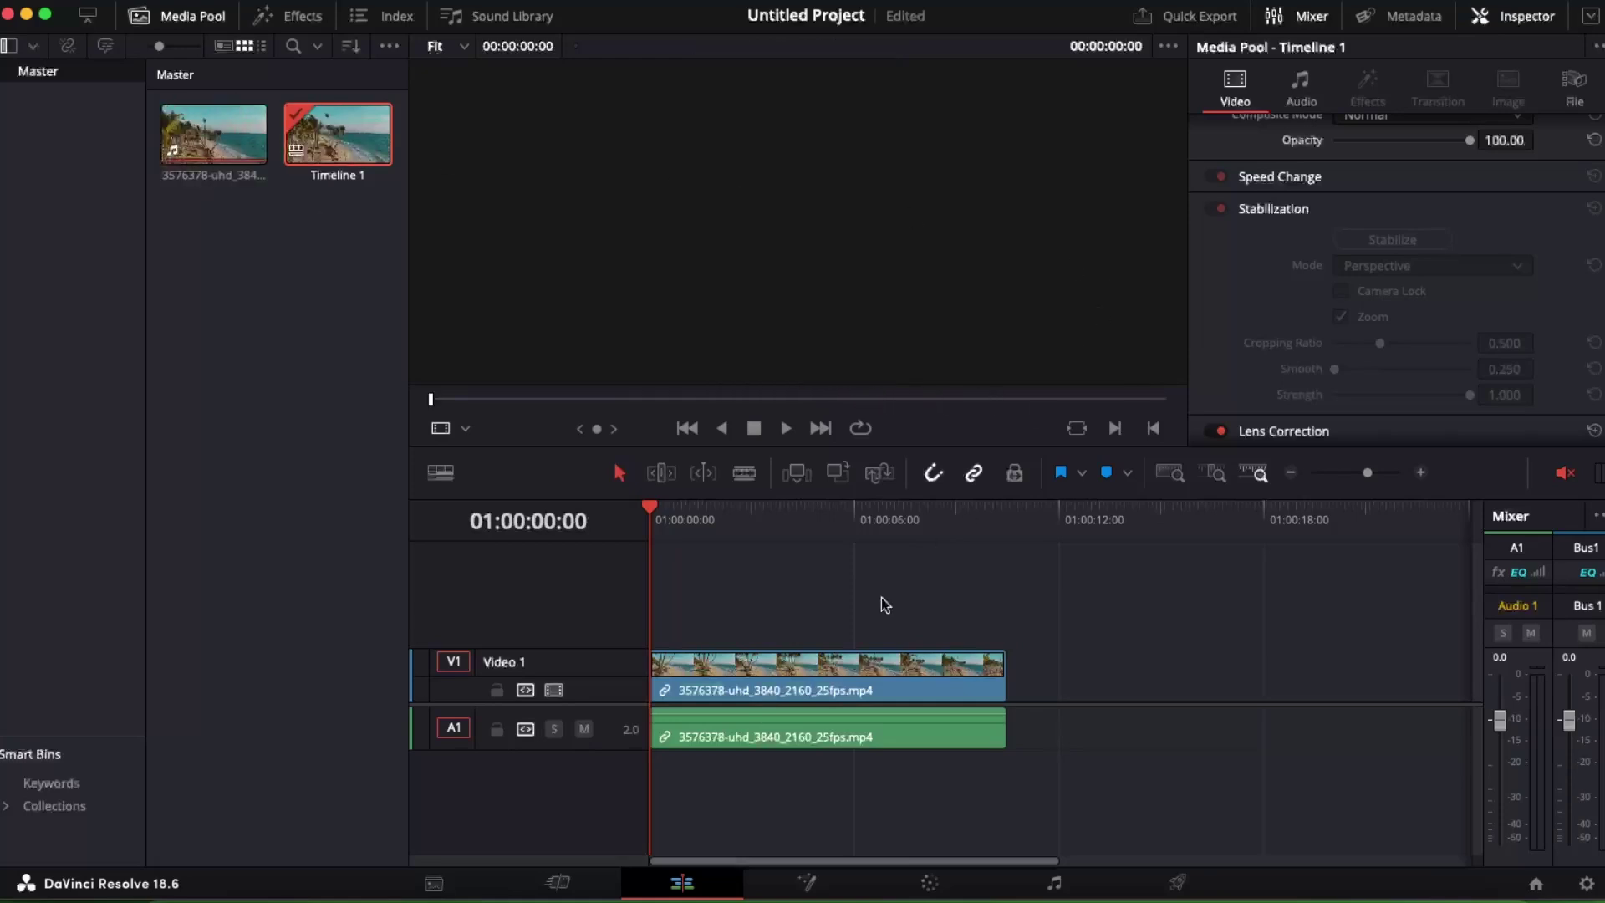
pyautogui.click(666, 544)
pyautogui.click(671, 506)
pyautogui.scroll(6, 1434, 217)
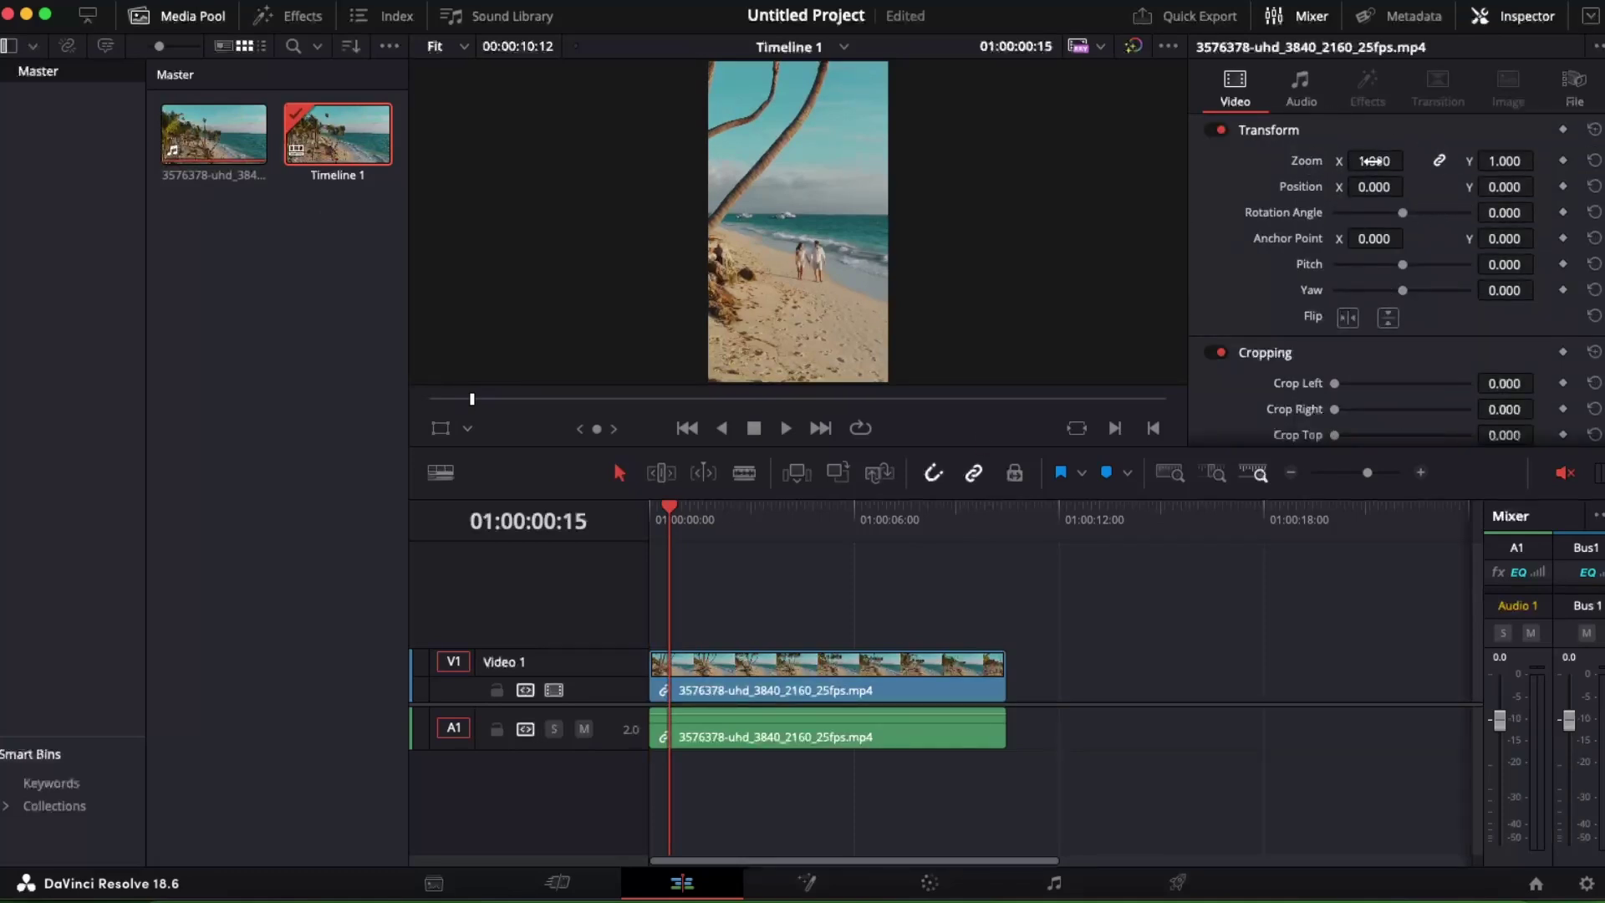
pyautogui.moveTo(1374, 160); pyautogui.dragTo(1410, 159)
# Play and scrub the timeline, then delete the clips and restore them with undo
pyautogui.press('space')
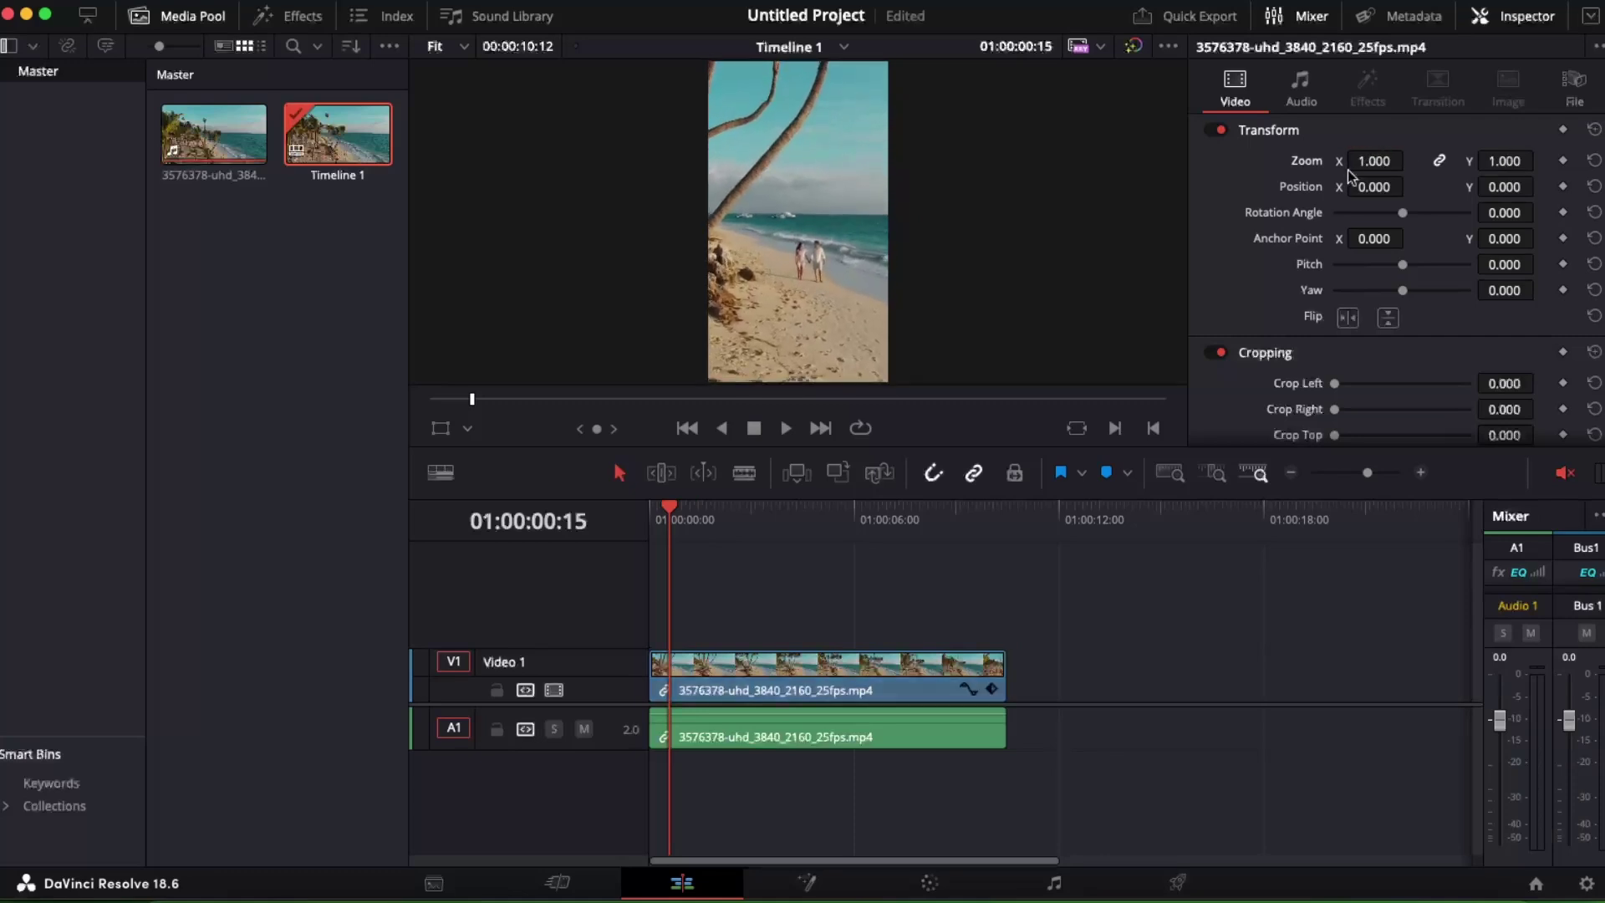
pyautogui.click(301, 467)
pyautogui.press('End')
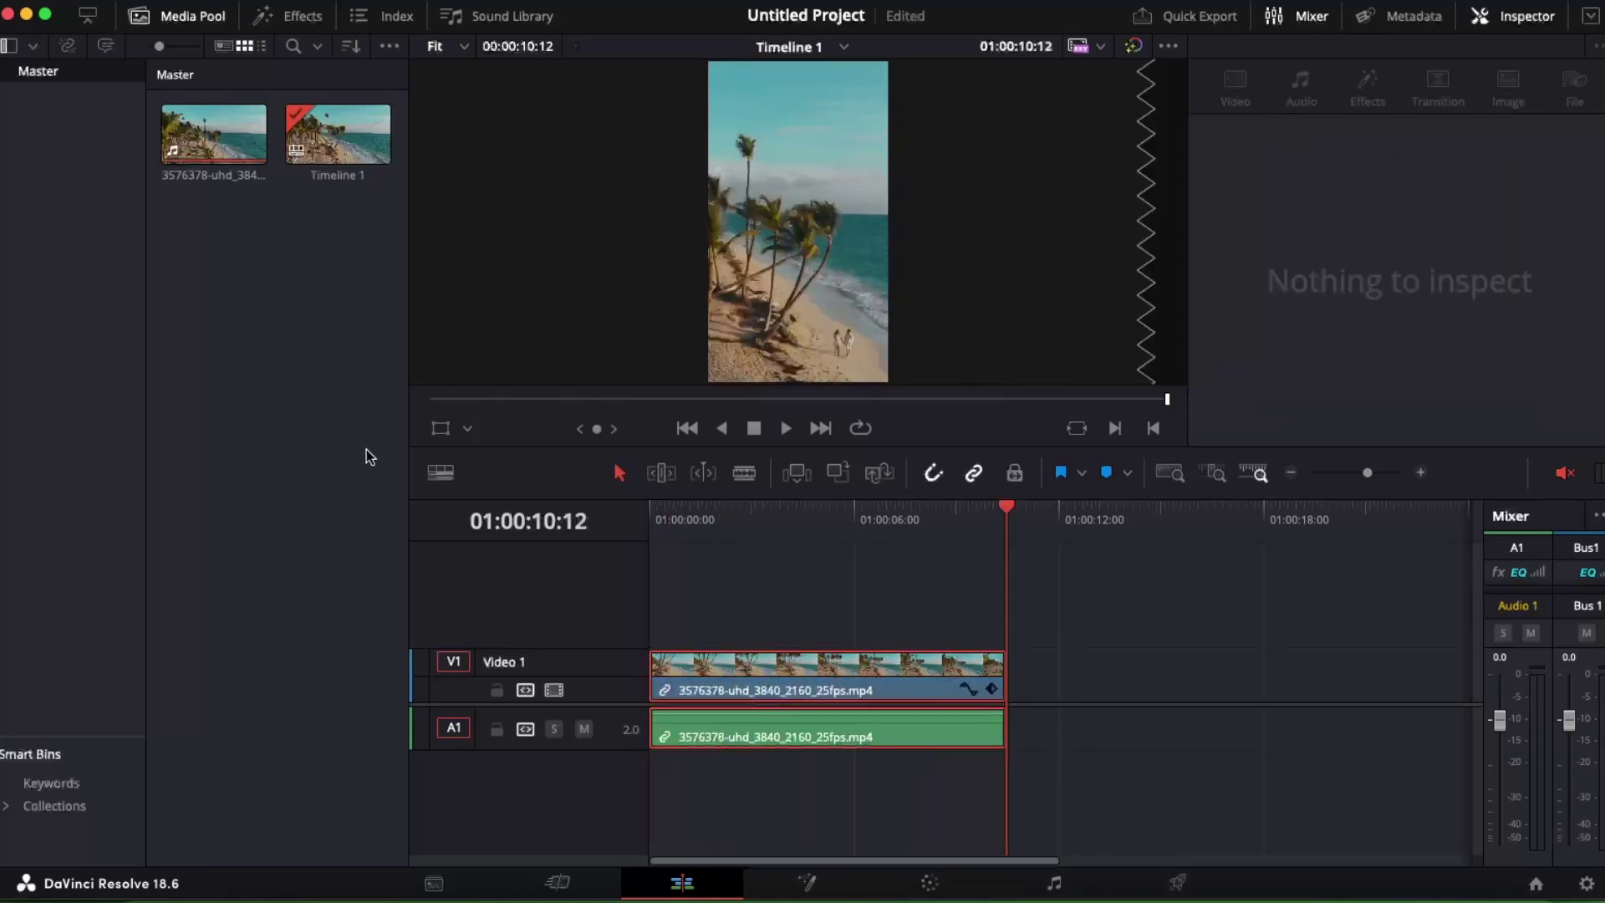
pyautogui.moveTo(1007, 508); pyautogui.dragTo(747, 509)
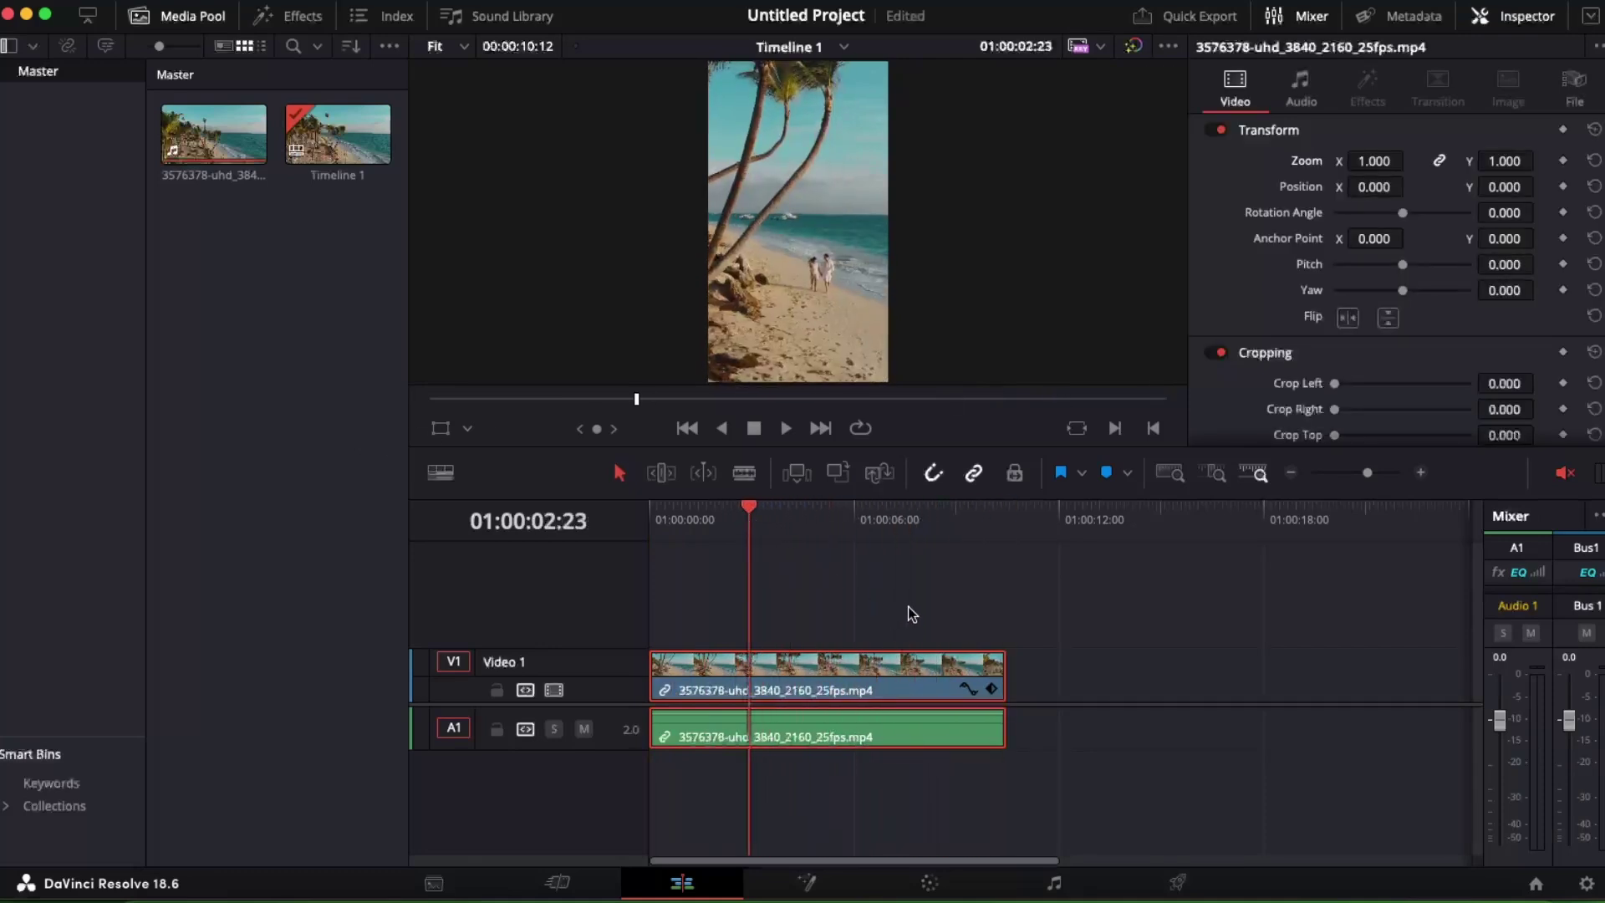
pyautogui.press('Delete')
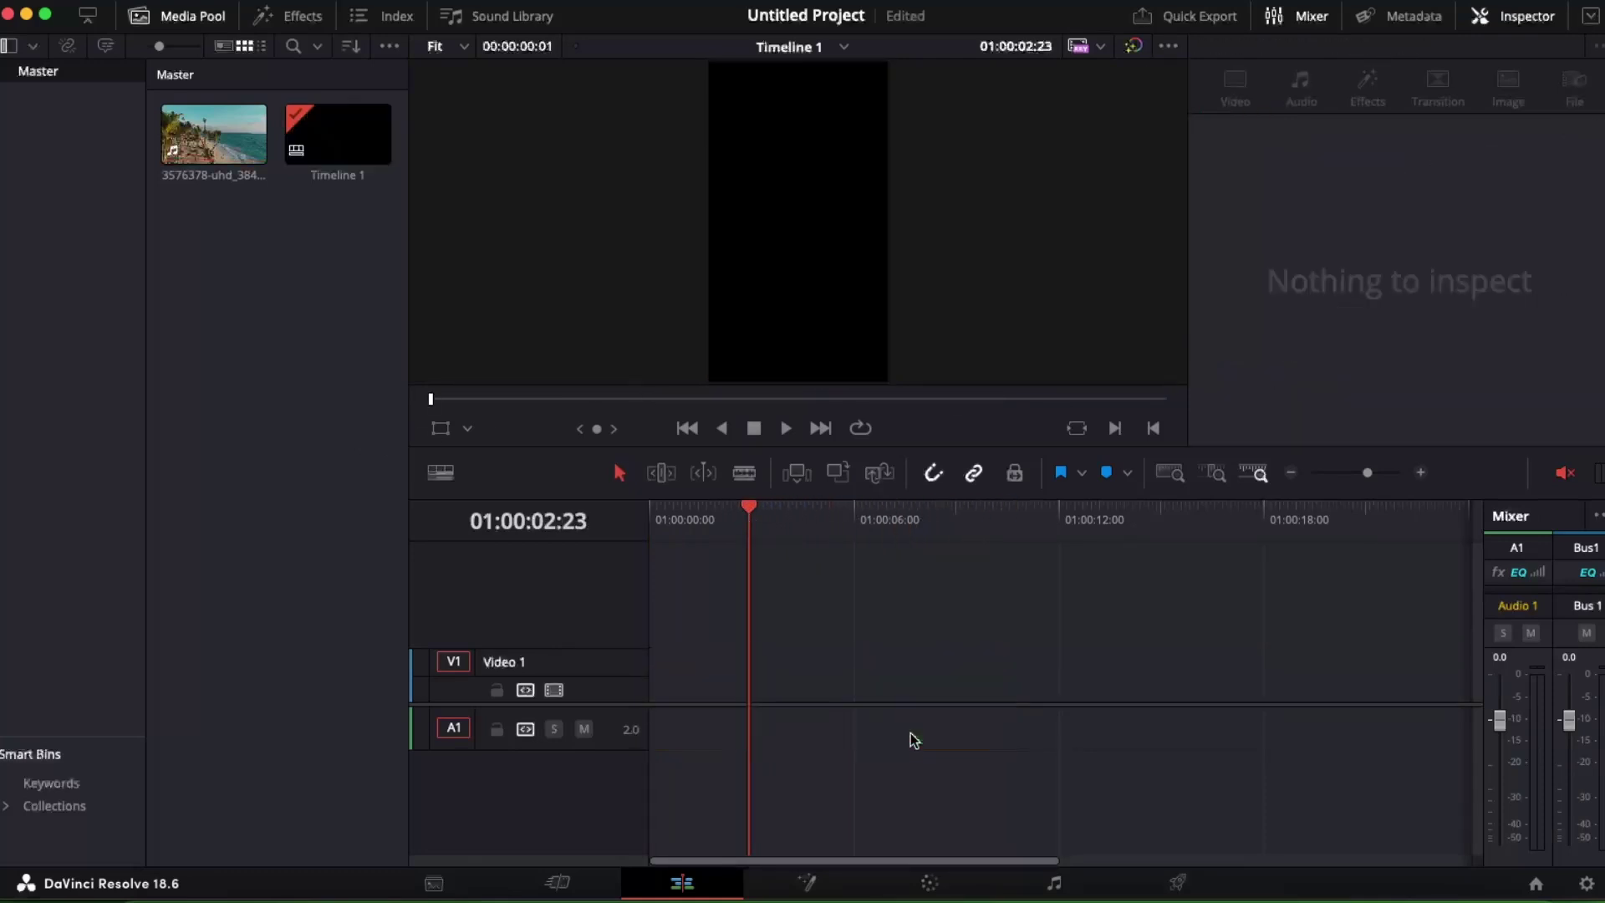
pyautogui.press('super+z')
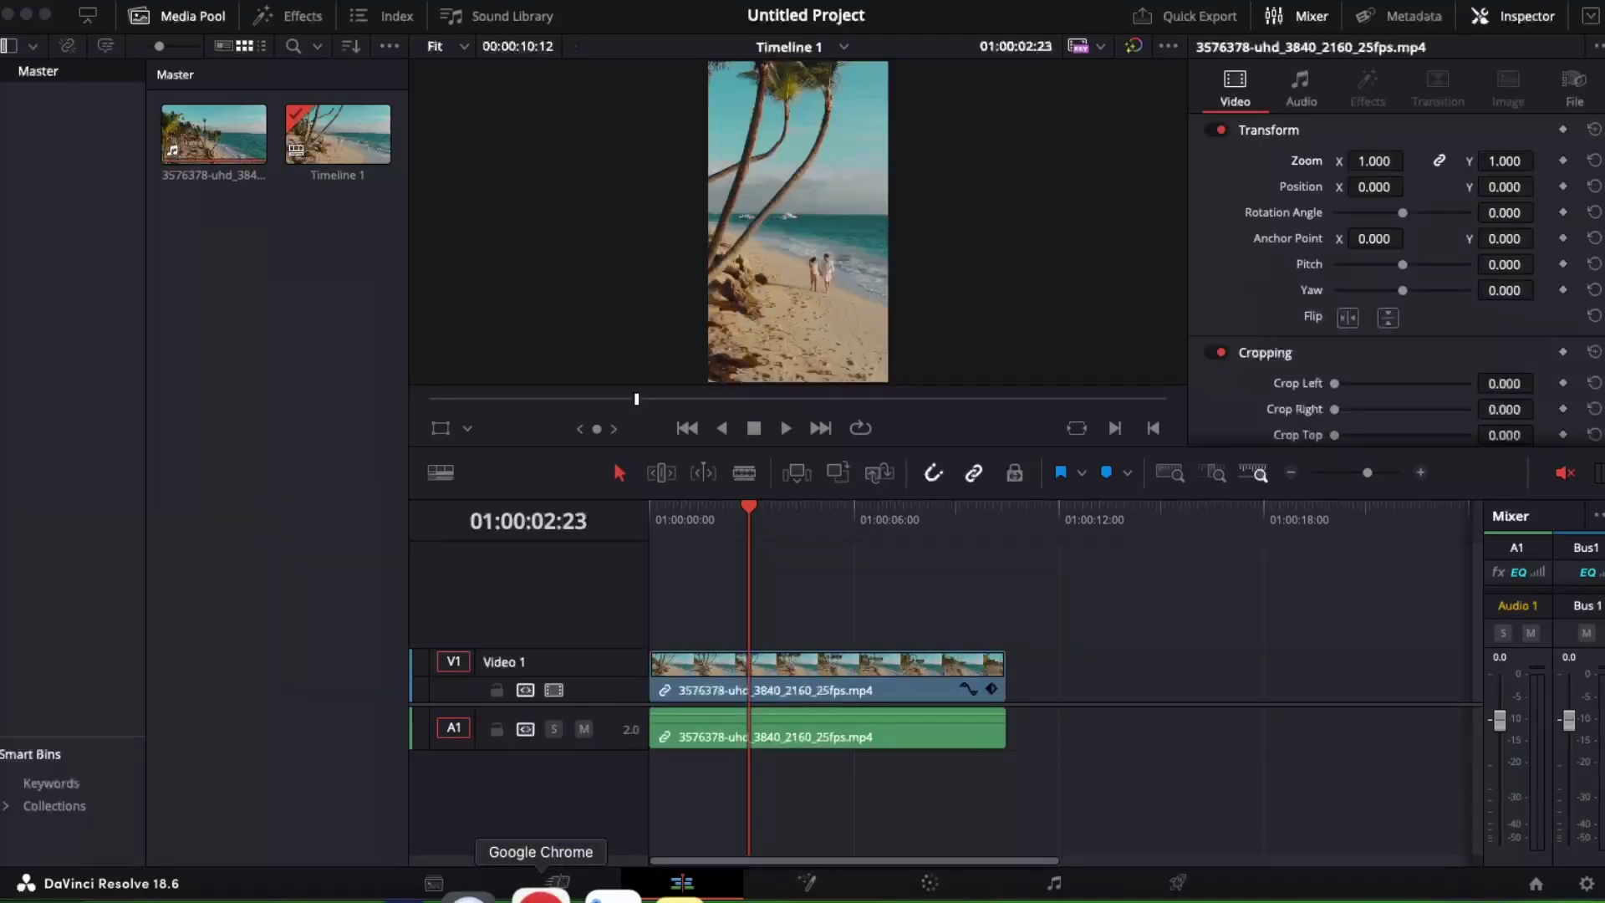
# Convert the pasted calming-tide sentence to speech in Voicemaker's Olive voice
pyautogui.click(539, 886)
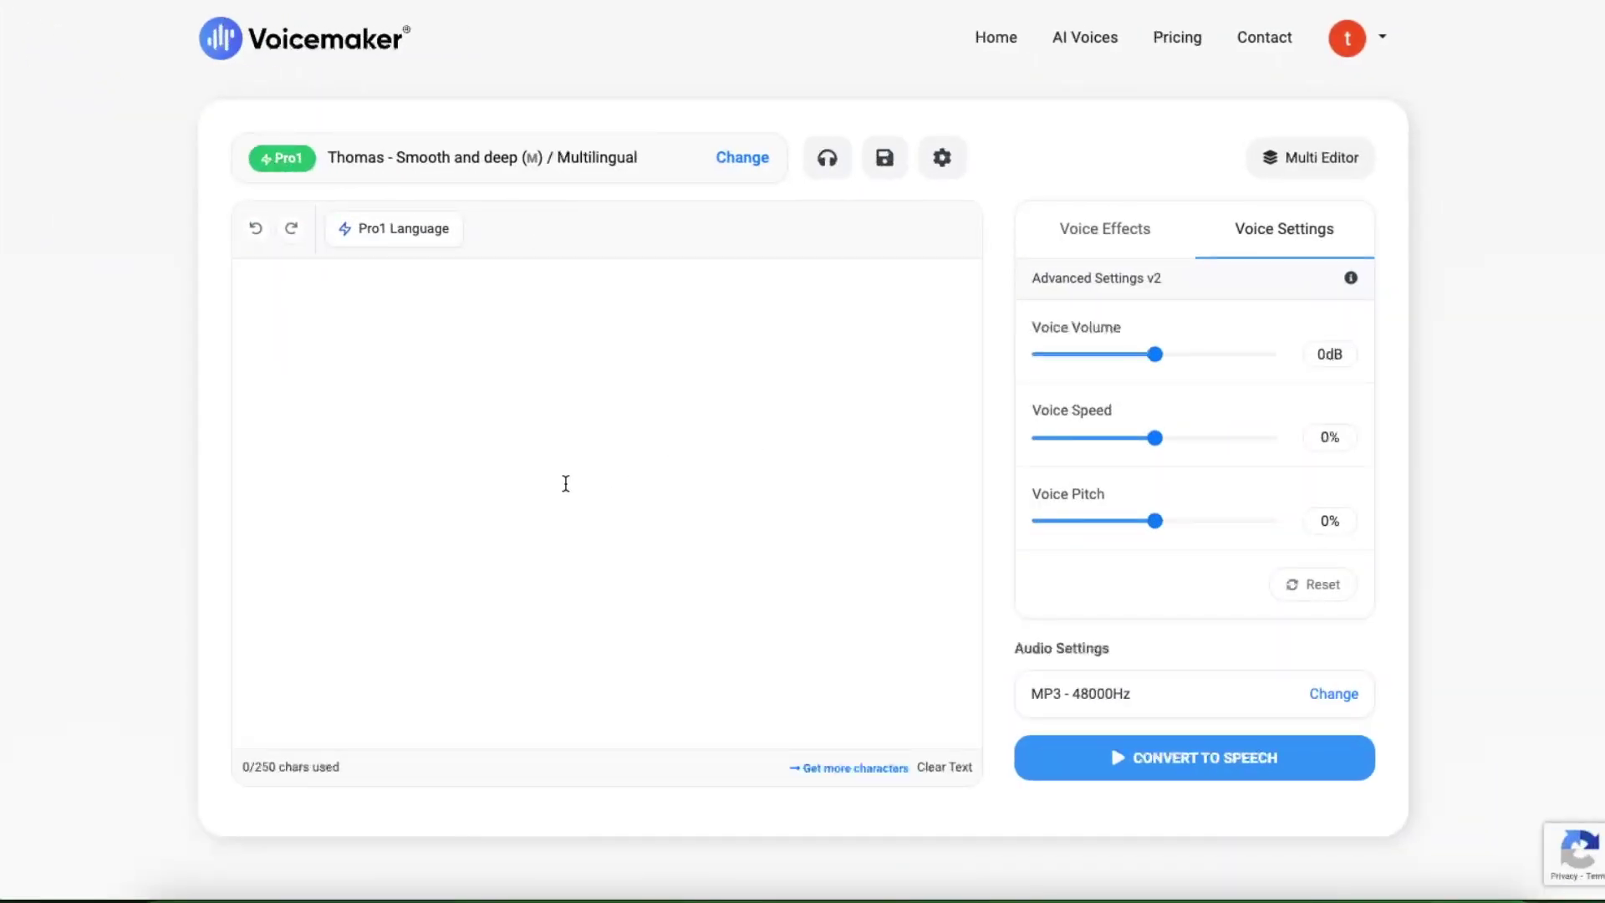
pyautogui.click(584, 354)
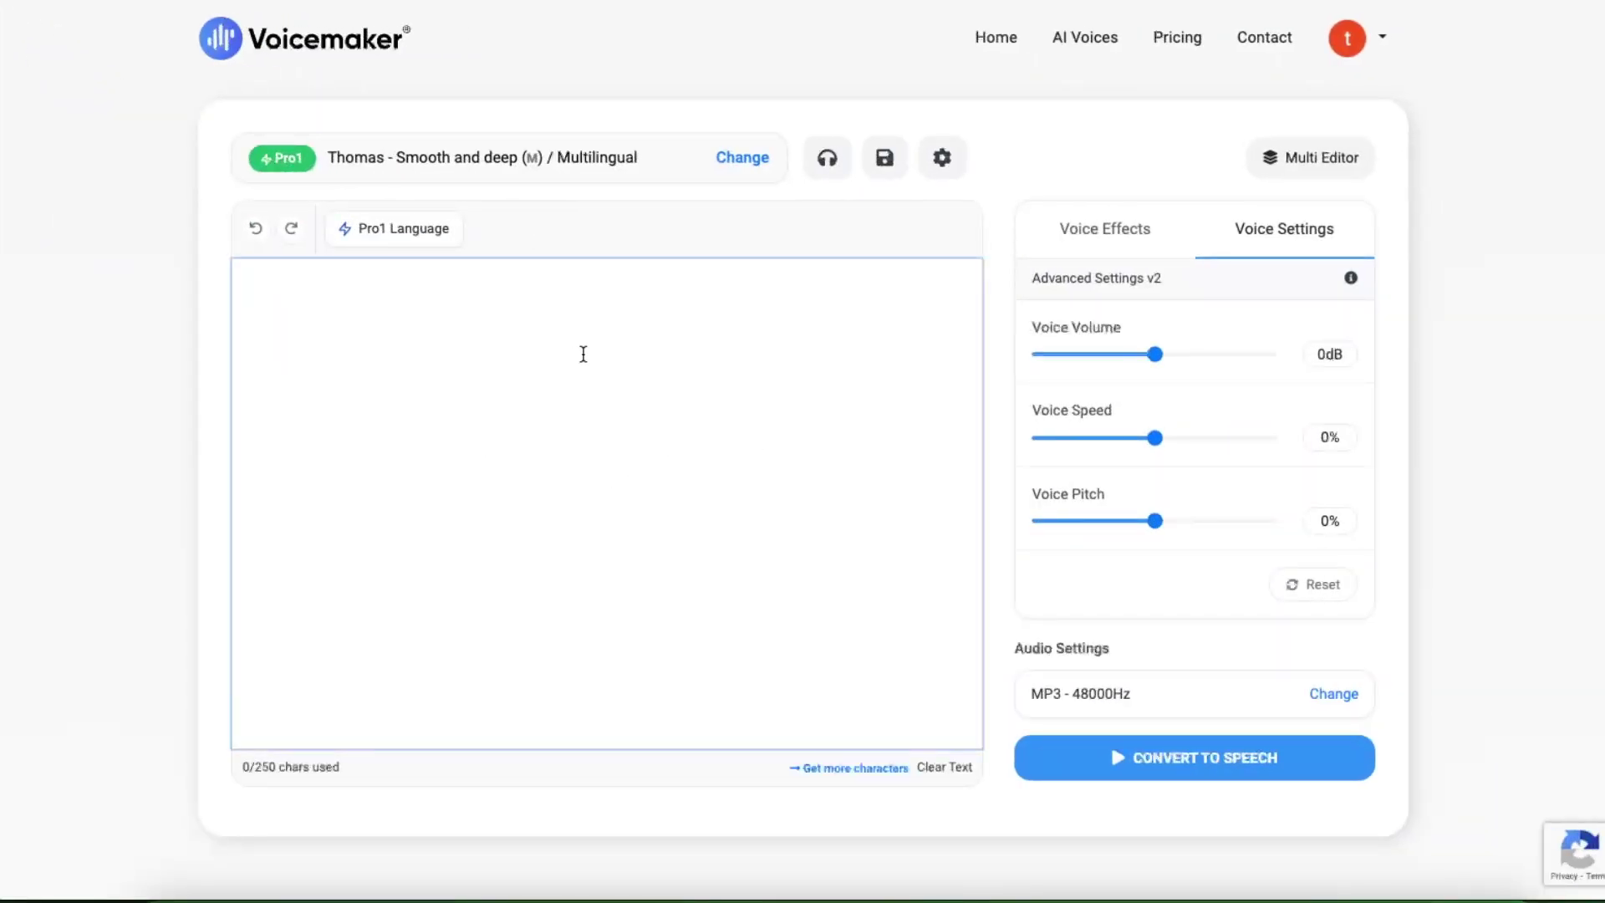
pyautogui.write("It's easier to breathe listening to the calming rush of the tide.")
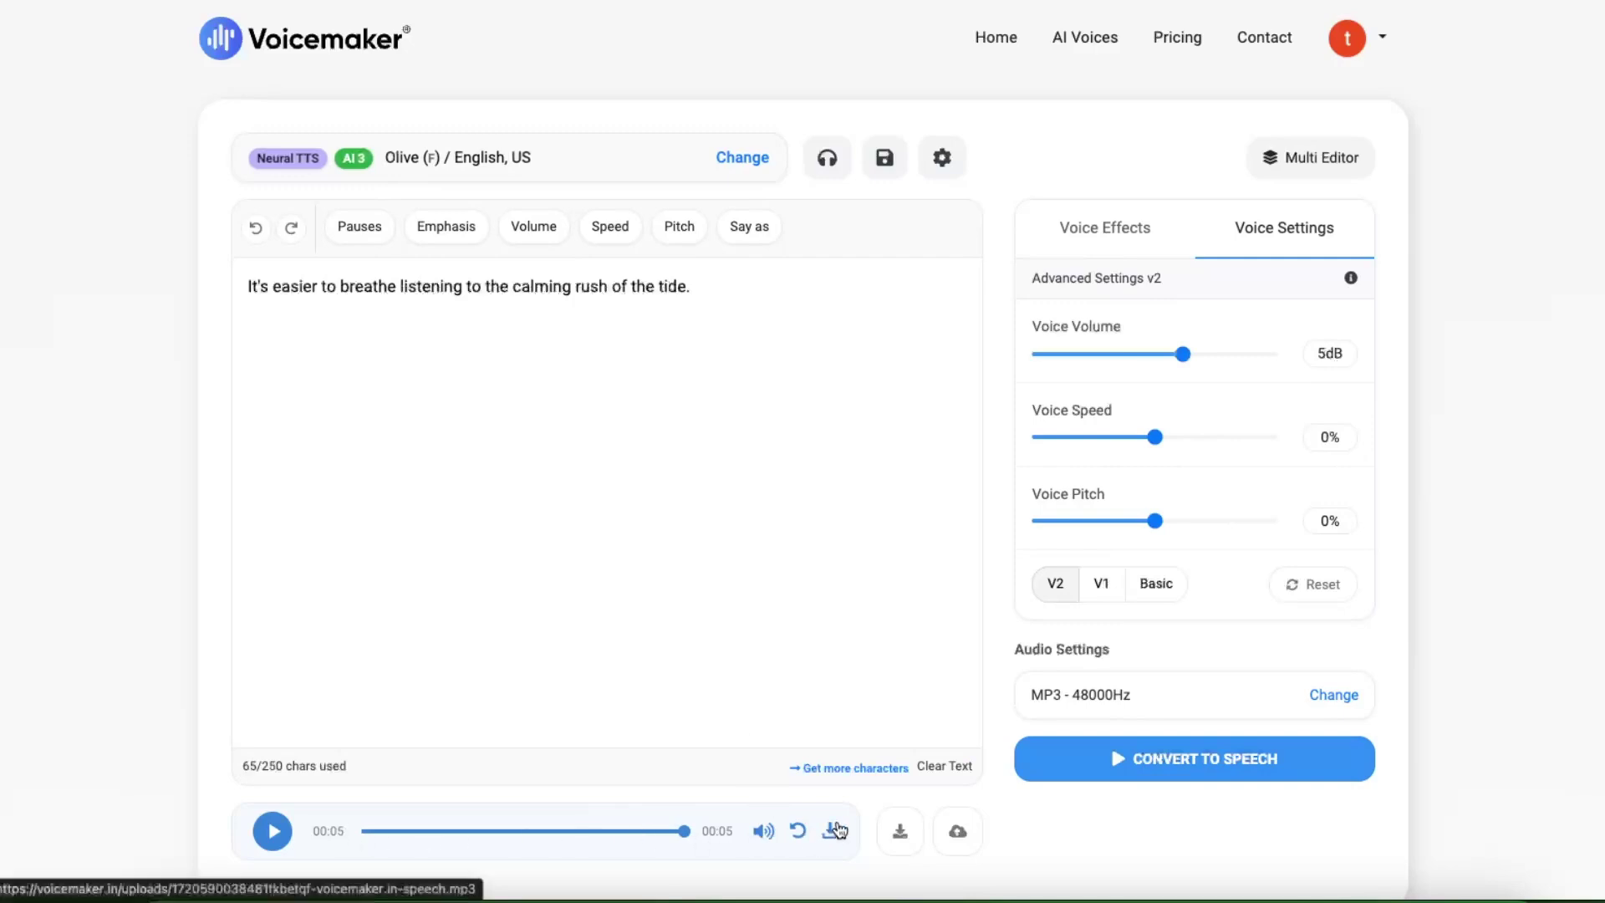
pyautogui.click(1129, 747)
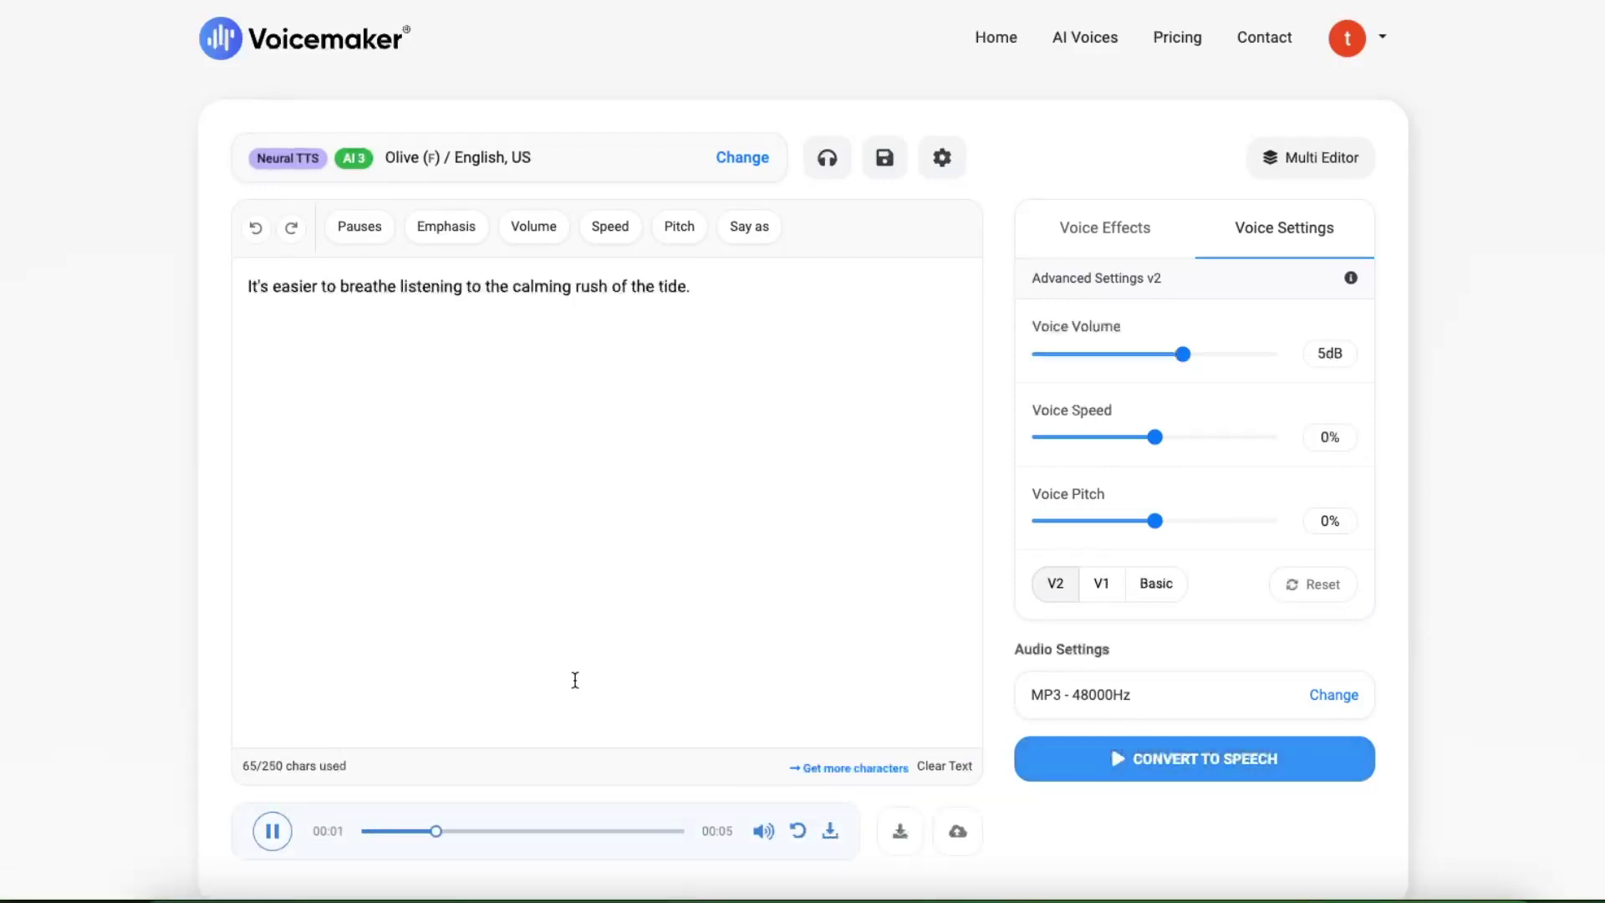
pyautogui.scroll(-10, 505, 677)
pyautogui.scroll(10, 497, 562)
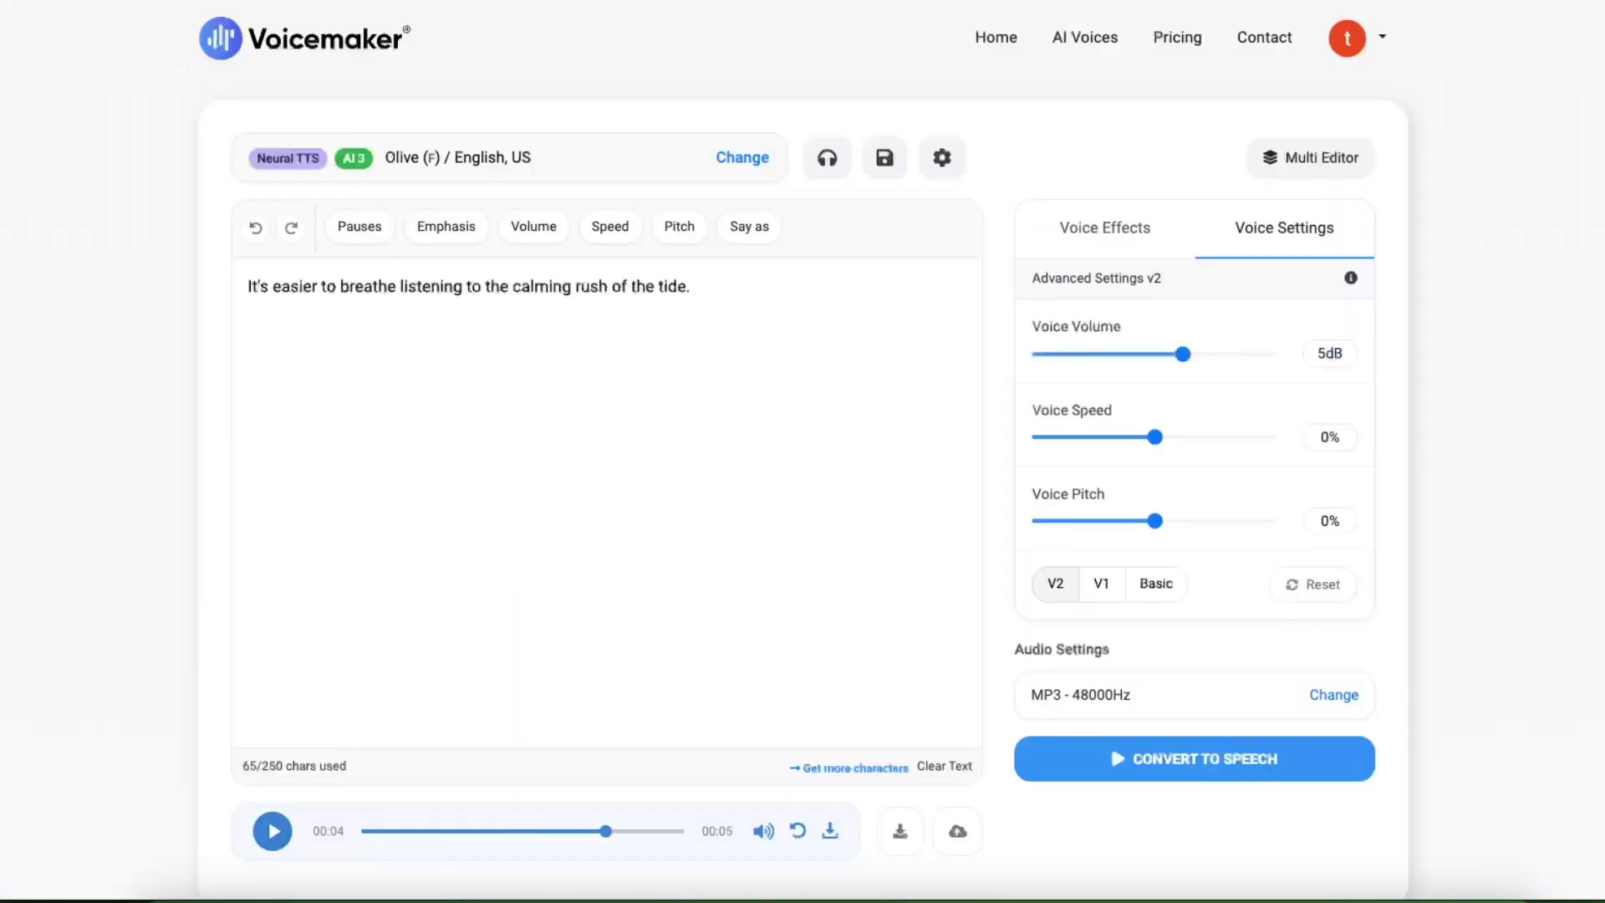
pyautogui.click(1187, 886)
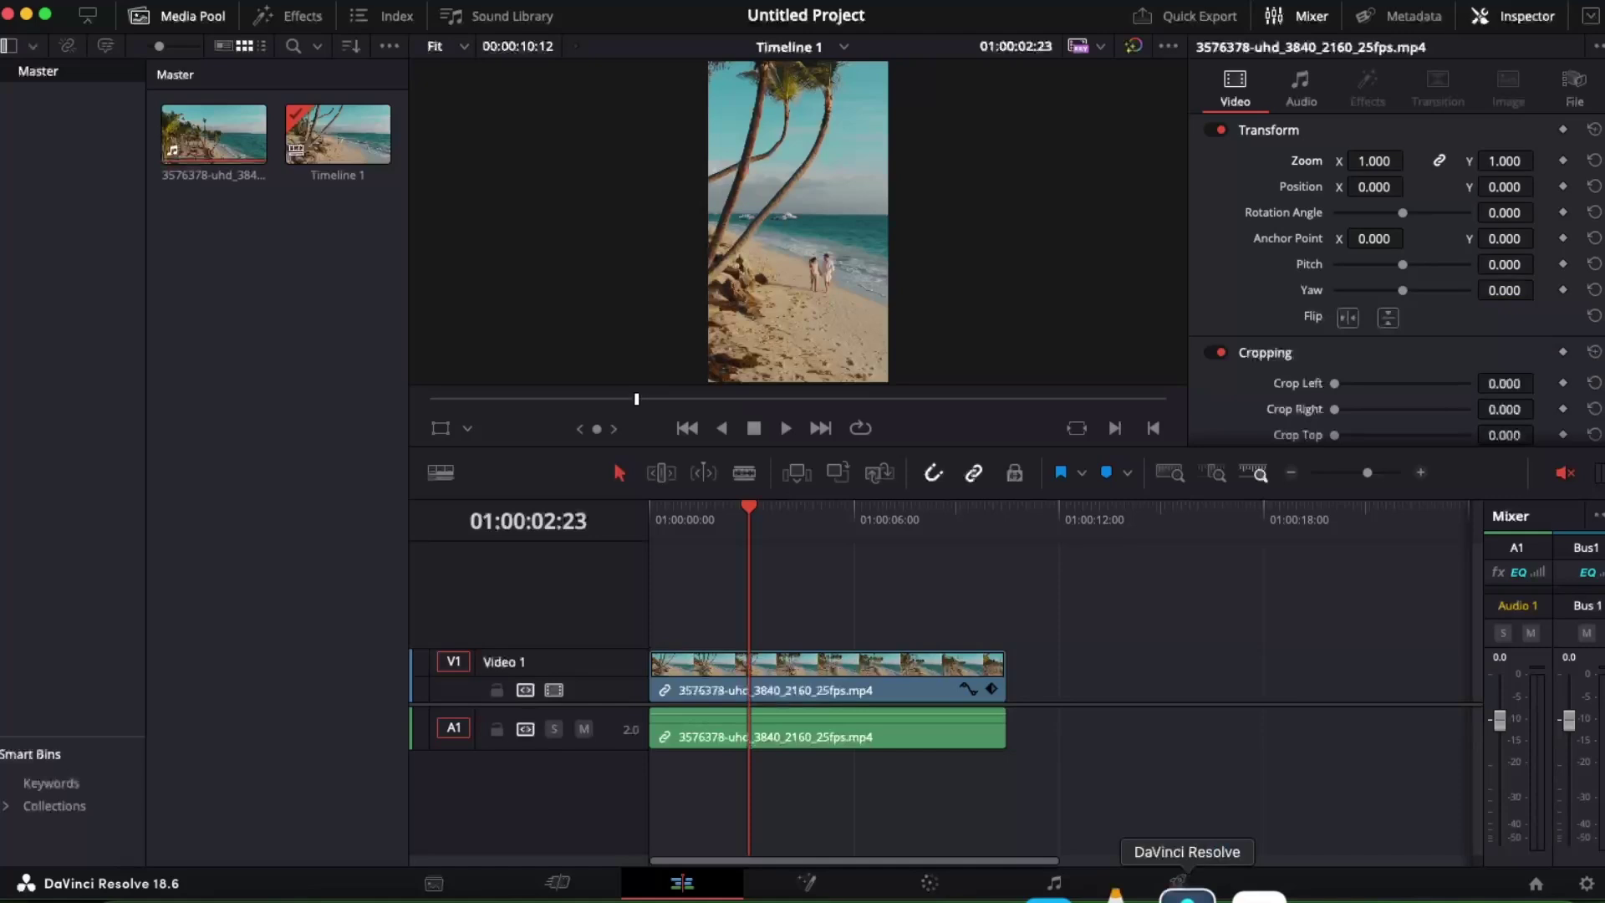
# Import the Voicemaker speech mp3 and place it on a new audio track A2
pyautogui.rightClick(242, 292)
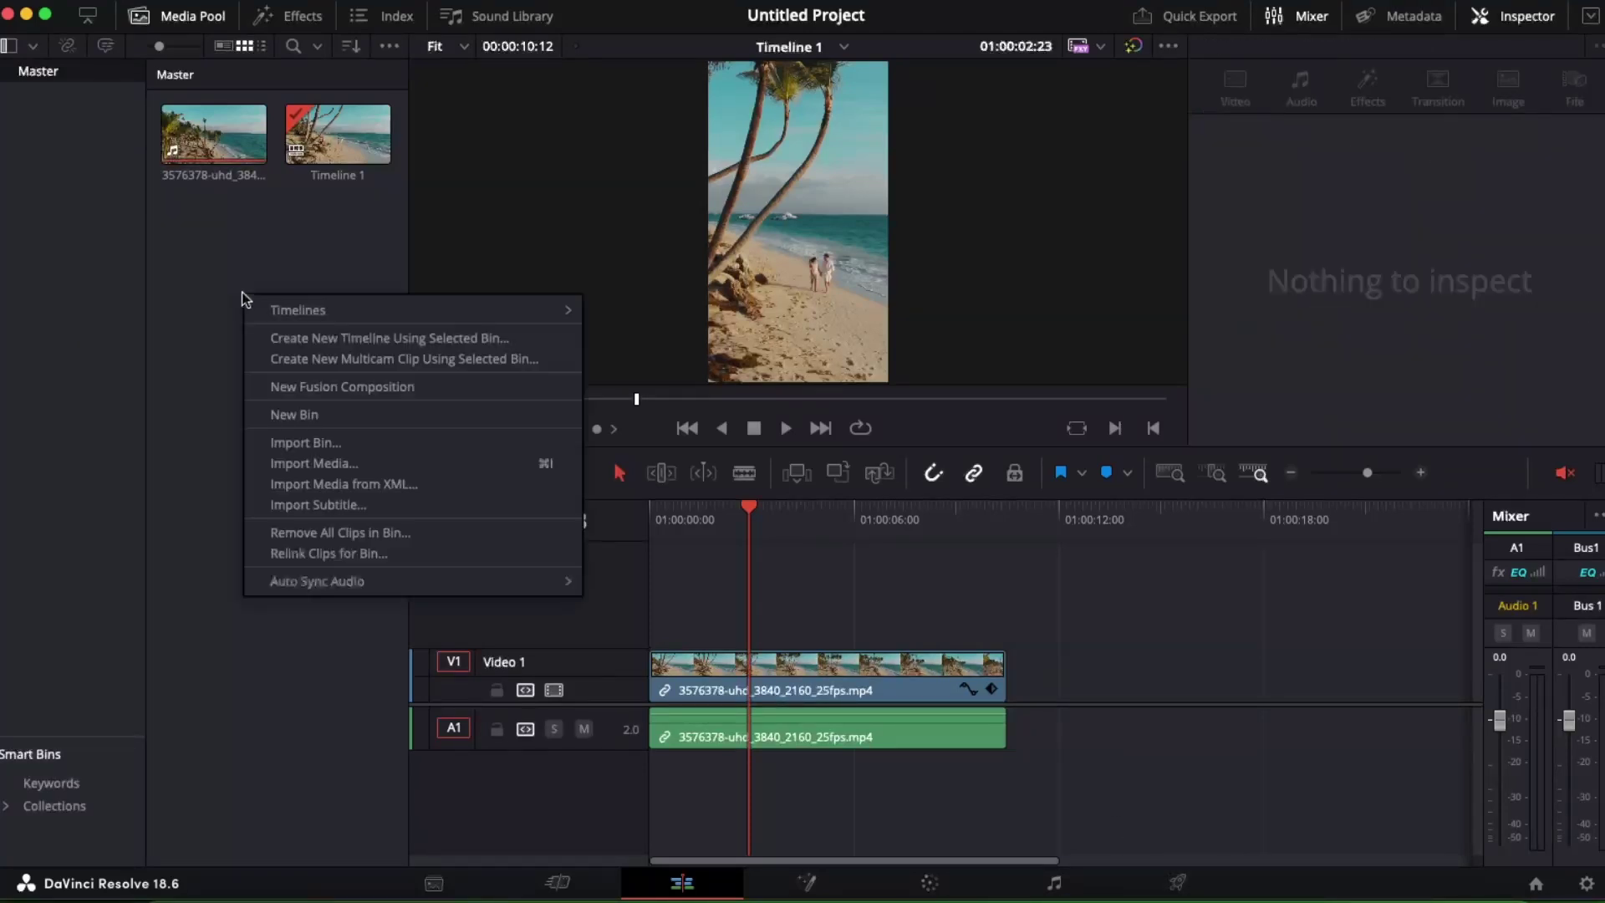
pyautogui.click(348, 462)
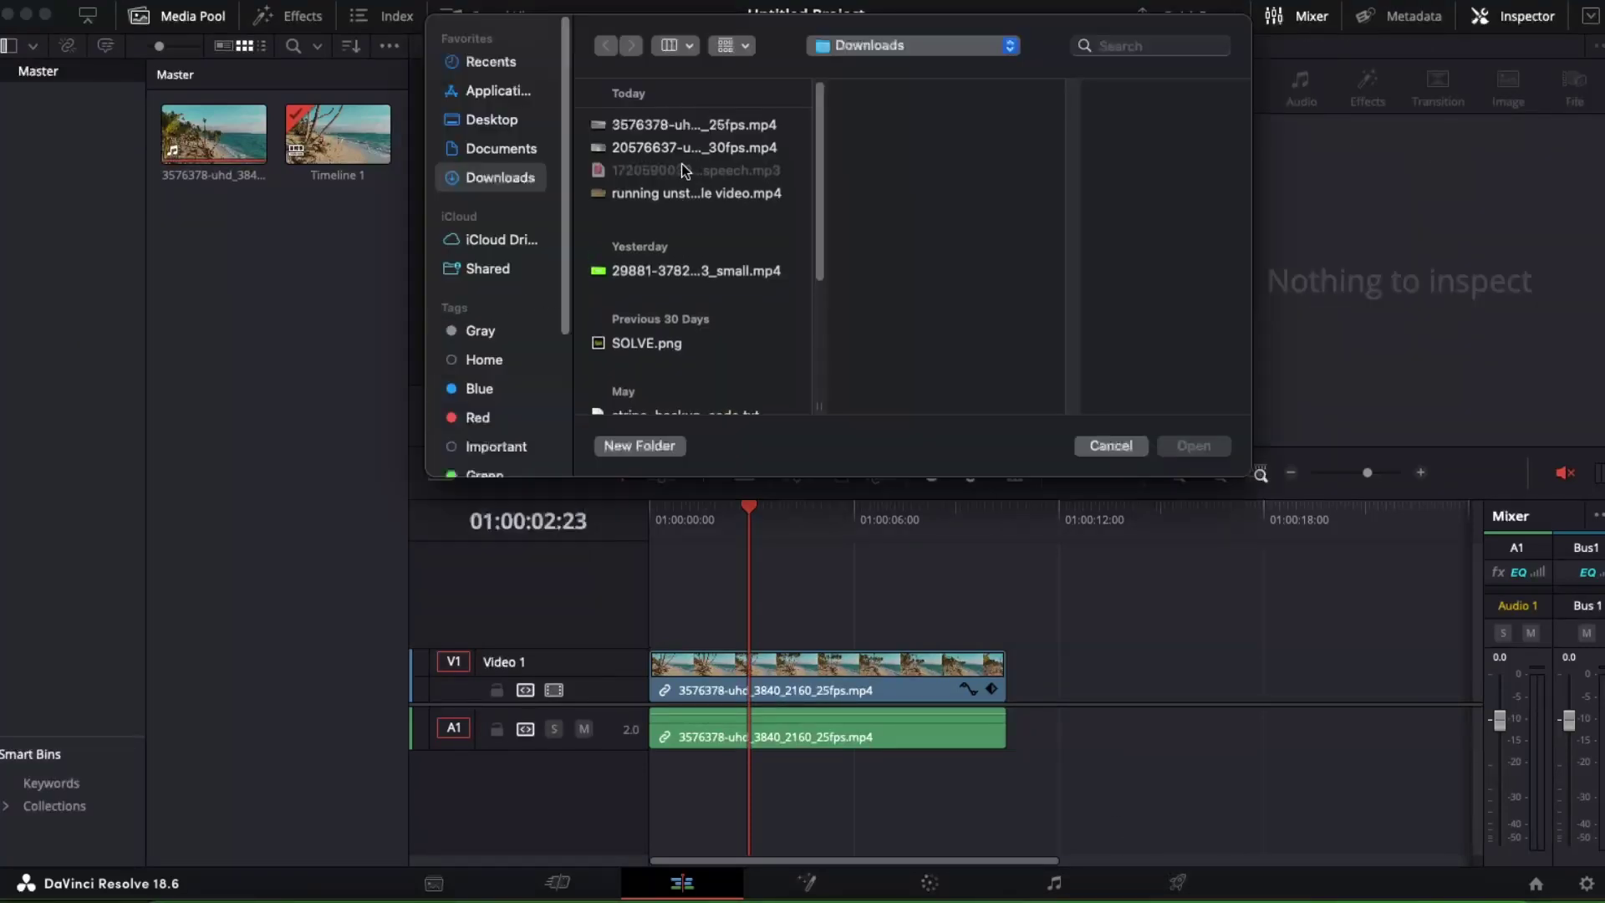
pyautogui.click(1190, 445)
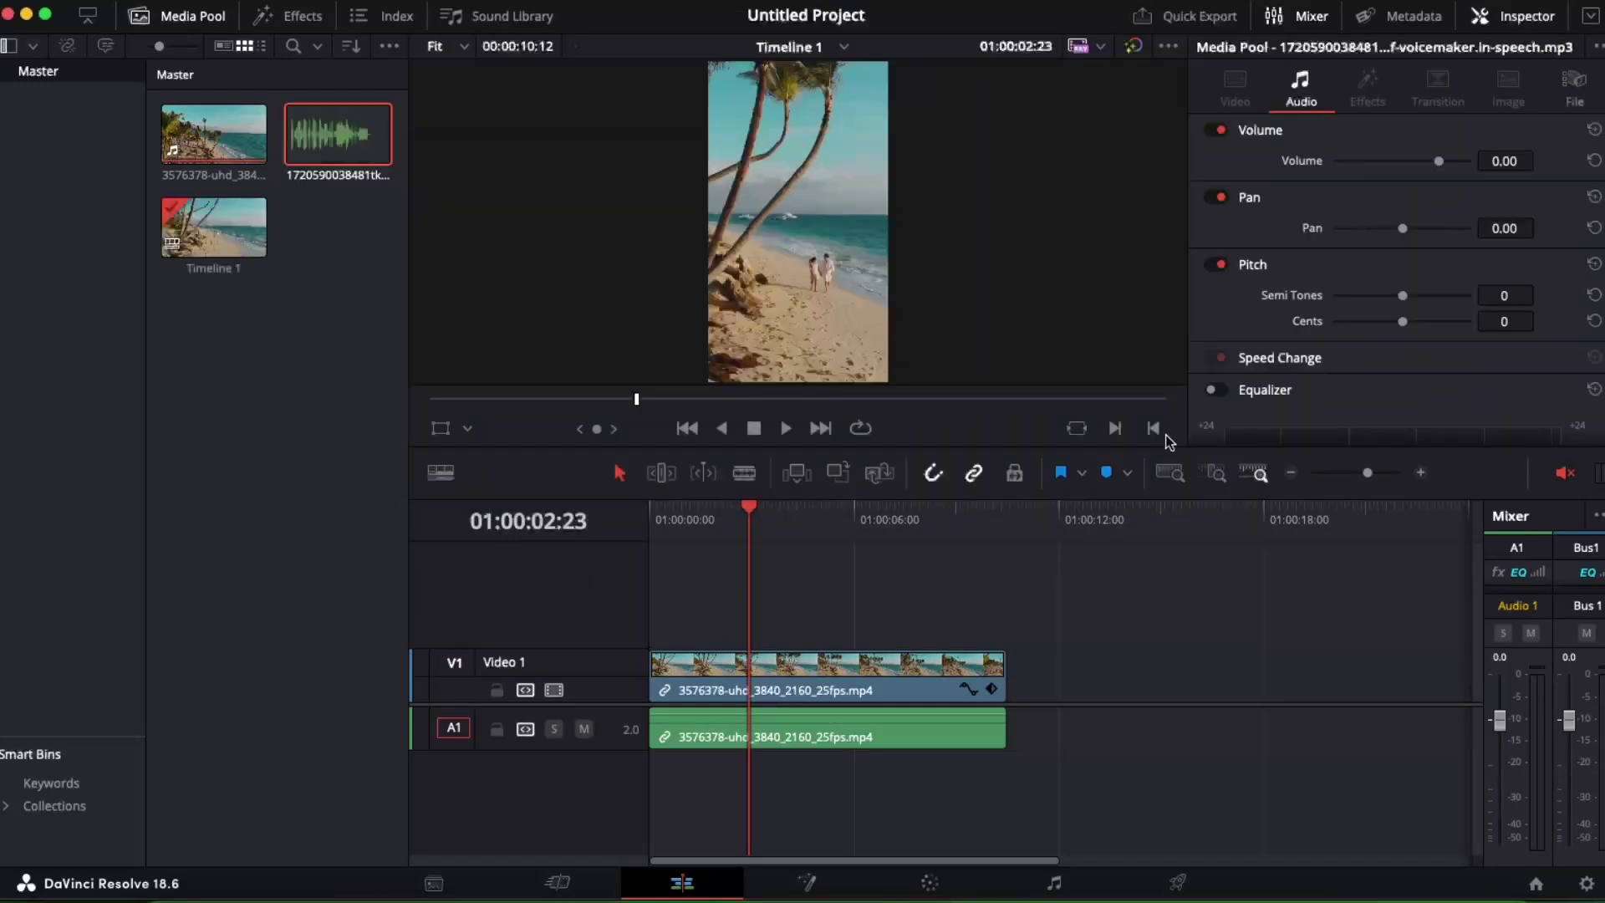
pyautogui.moveTo(337, 134); pyautogui.dragTo(667, 785)
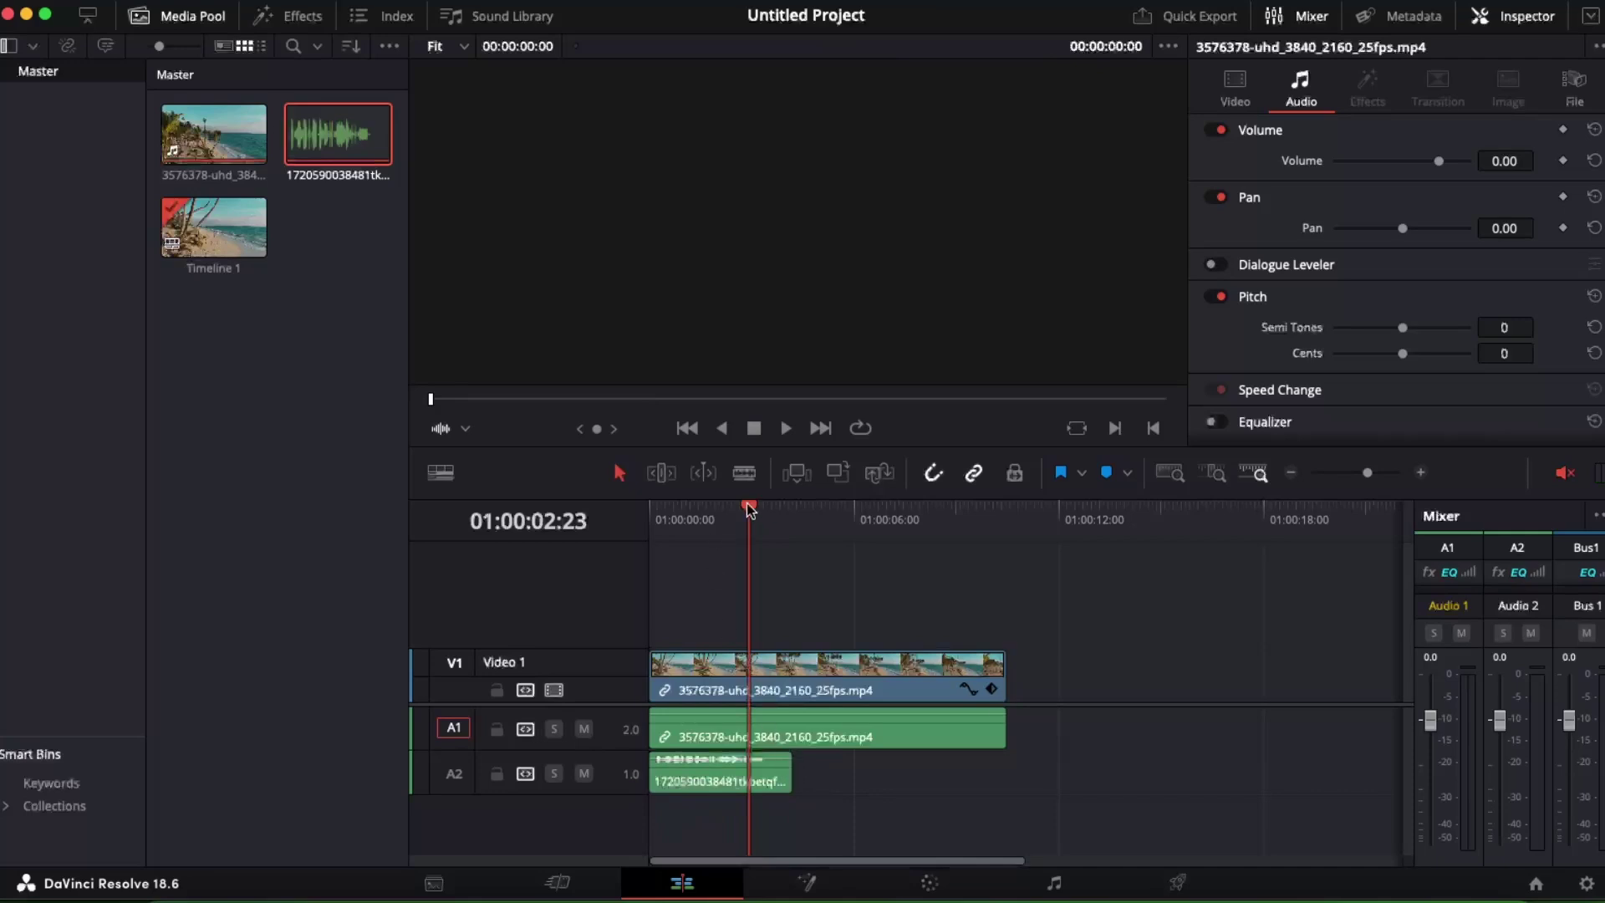
# Move the voiceover to start at 01:00:01:19 and select the beach video clip
pyautogui.moveTo(749, 507); pyautogui.dragTo(710, 507)
pyautogui.click(740, 773)
pyautogui.moveTo(740, 773); pyautogui.dragTo(801, 774)
pyautogui.click(692, 668)
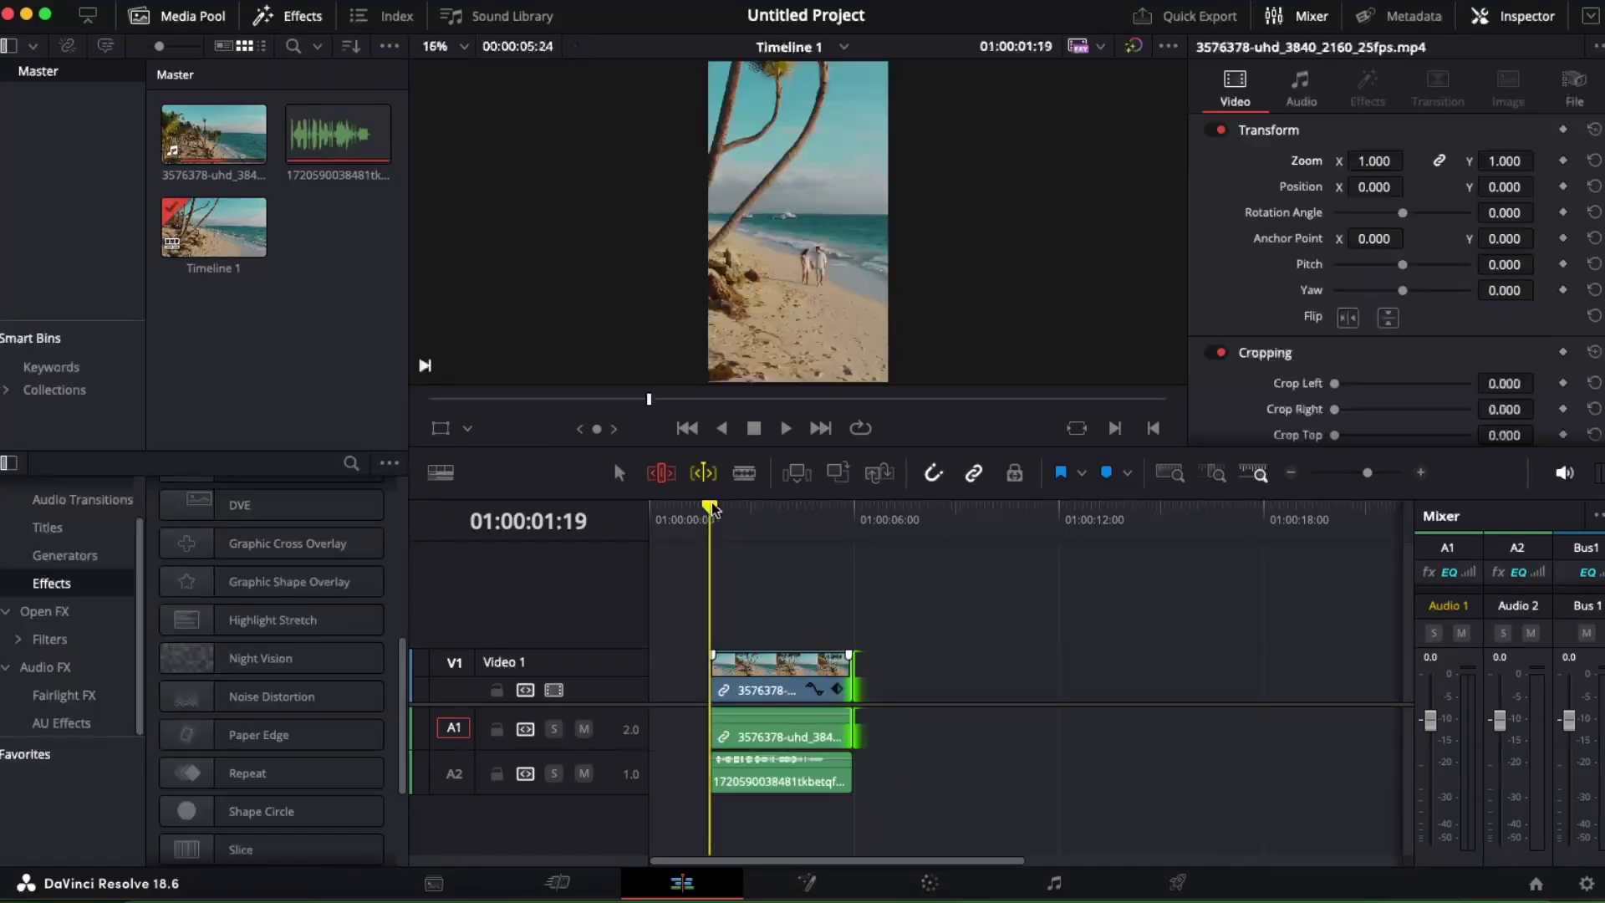
pyautogui.click(732, 507)
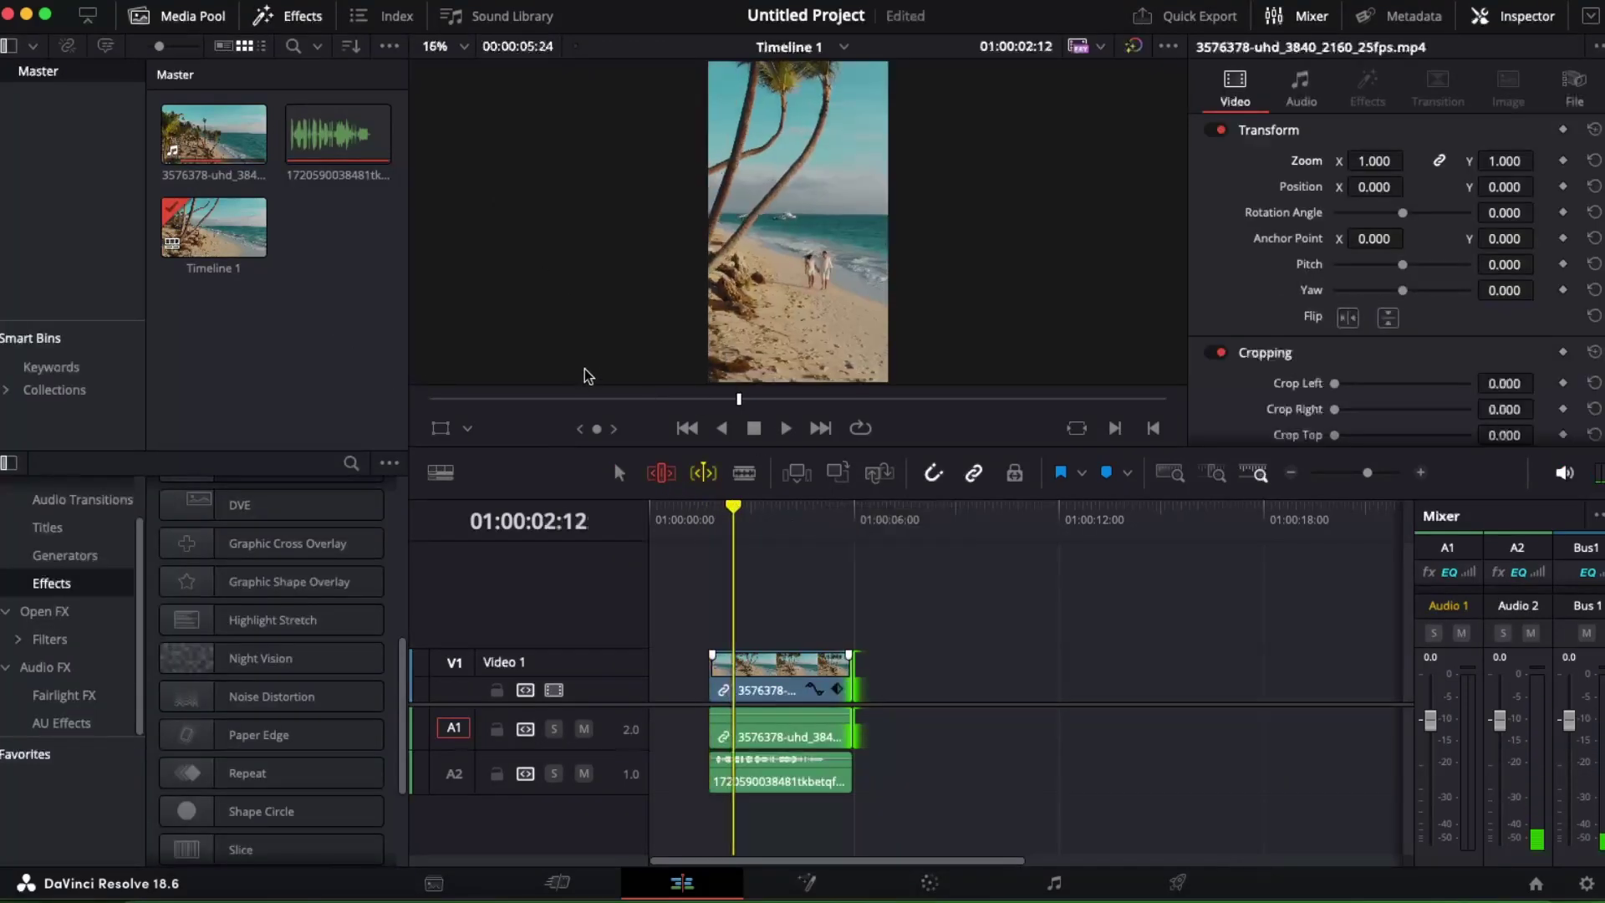
pyautogui.click(172, 3)
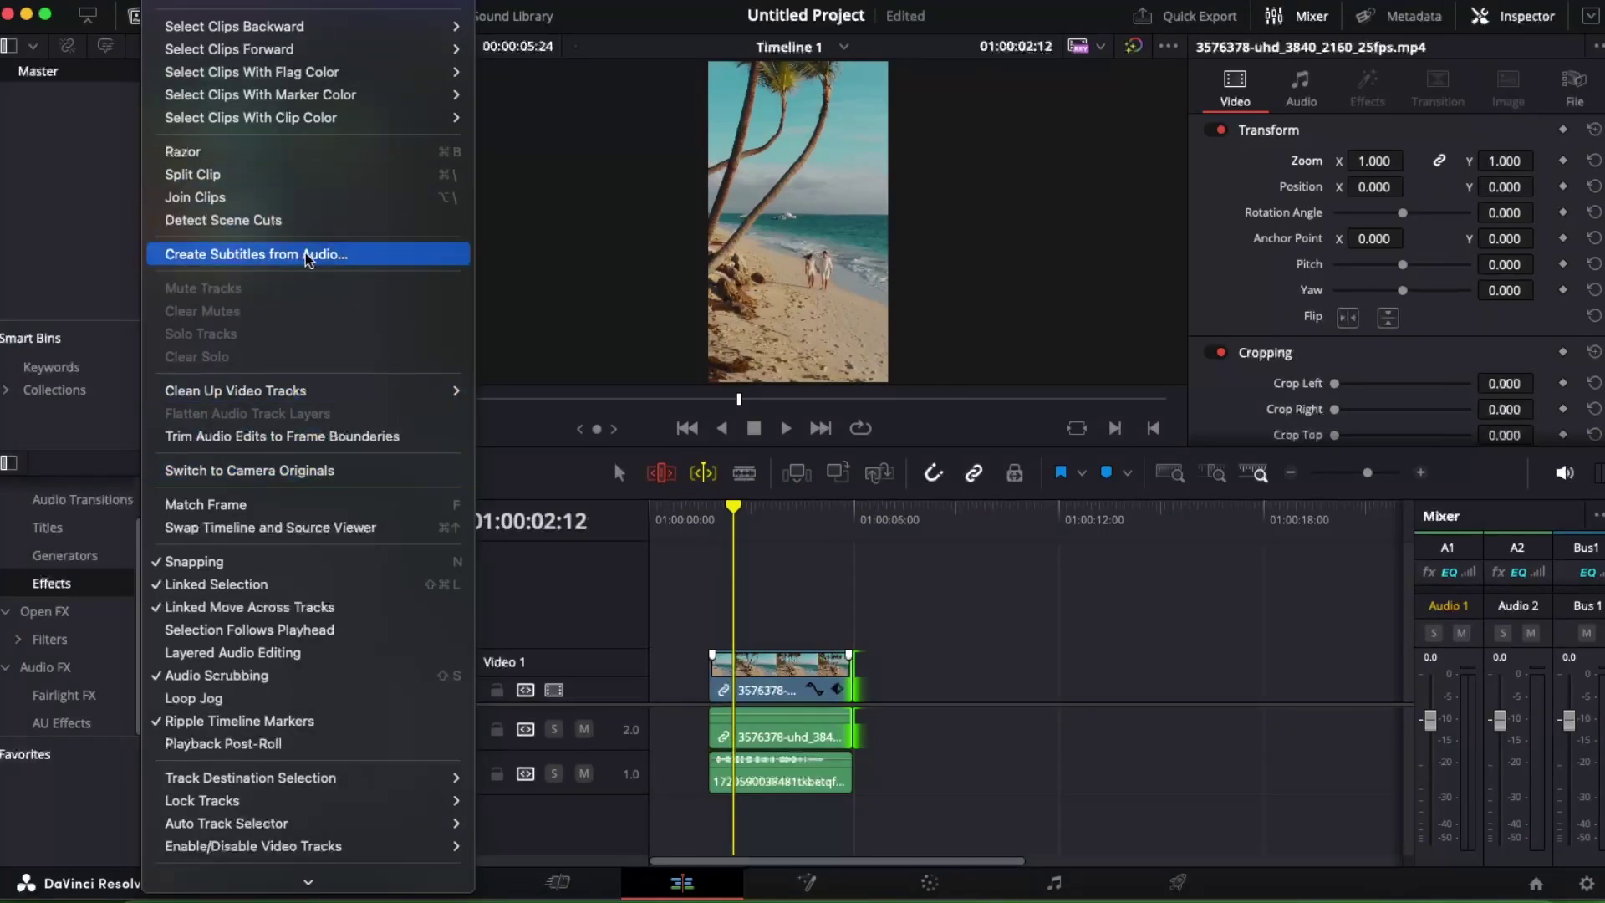
pyautogui.click(334, 255)
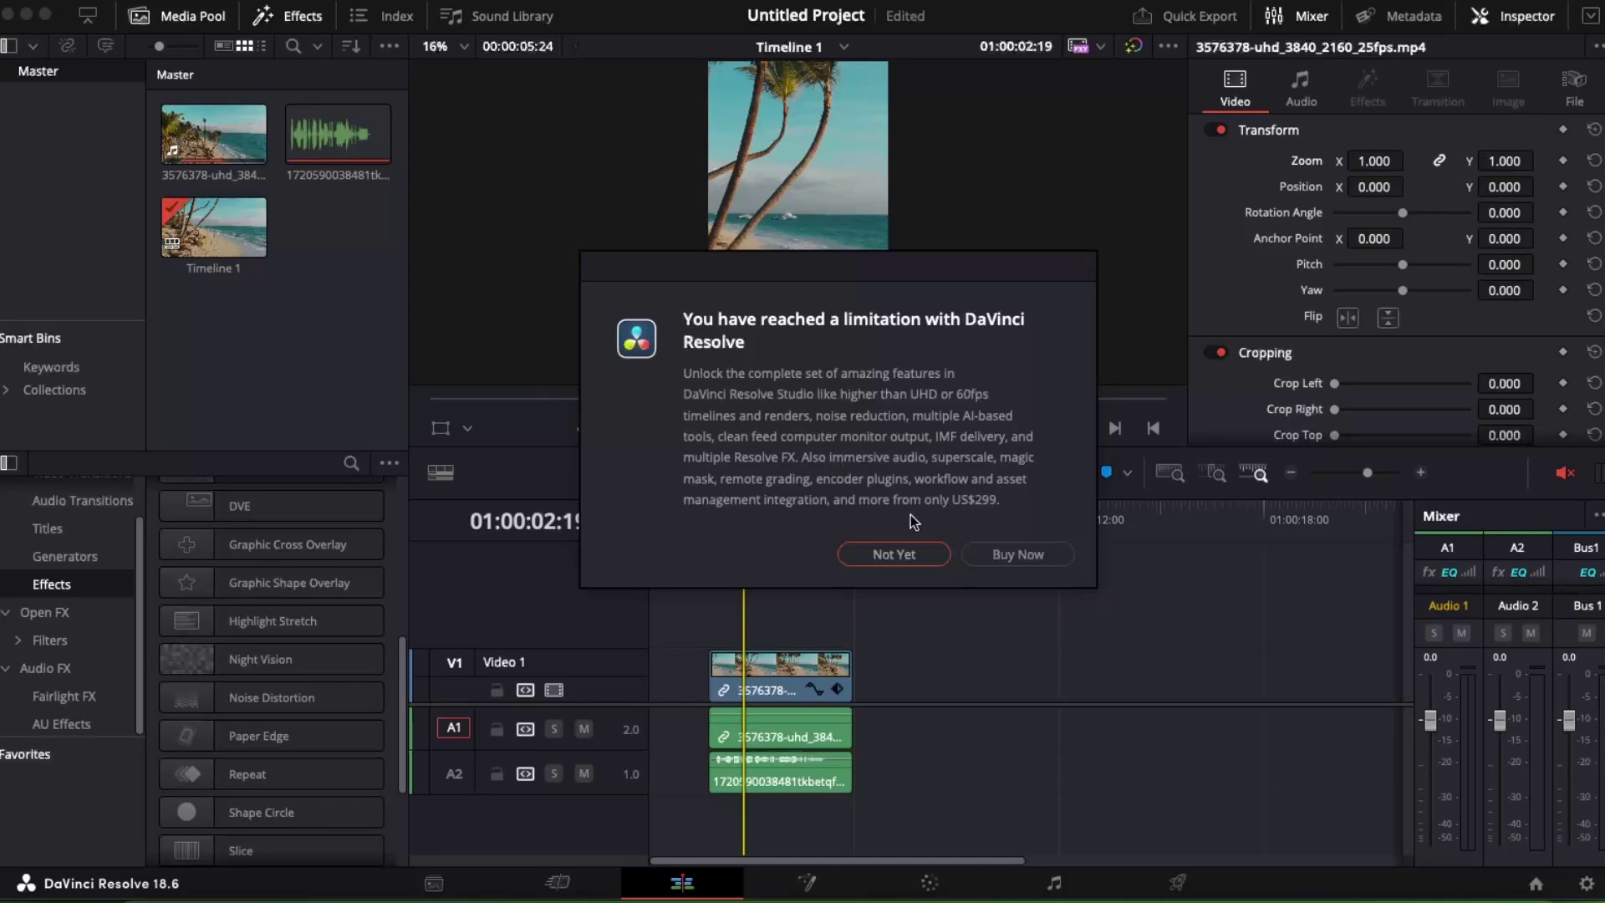
pyautogui.click(911, 558)
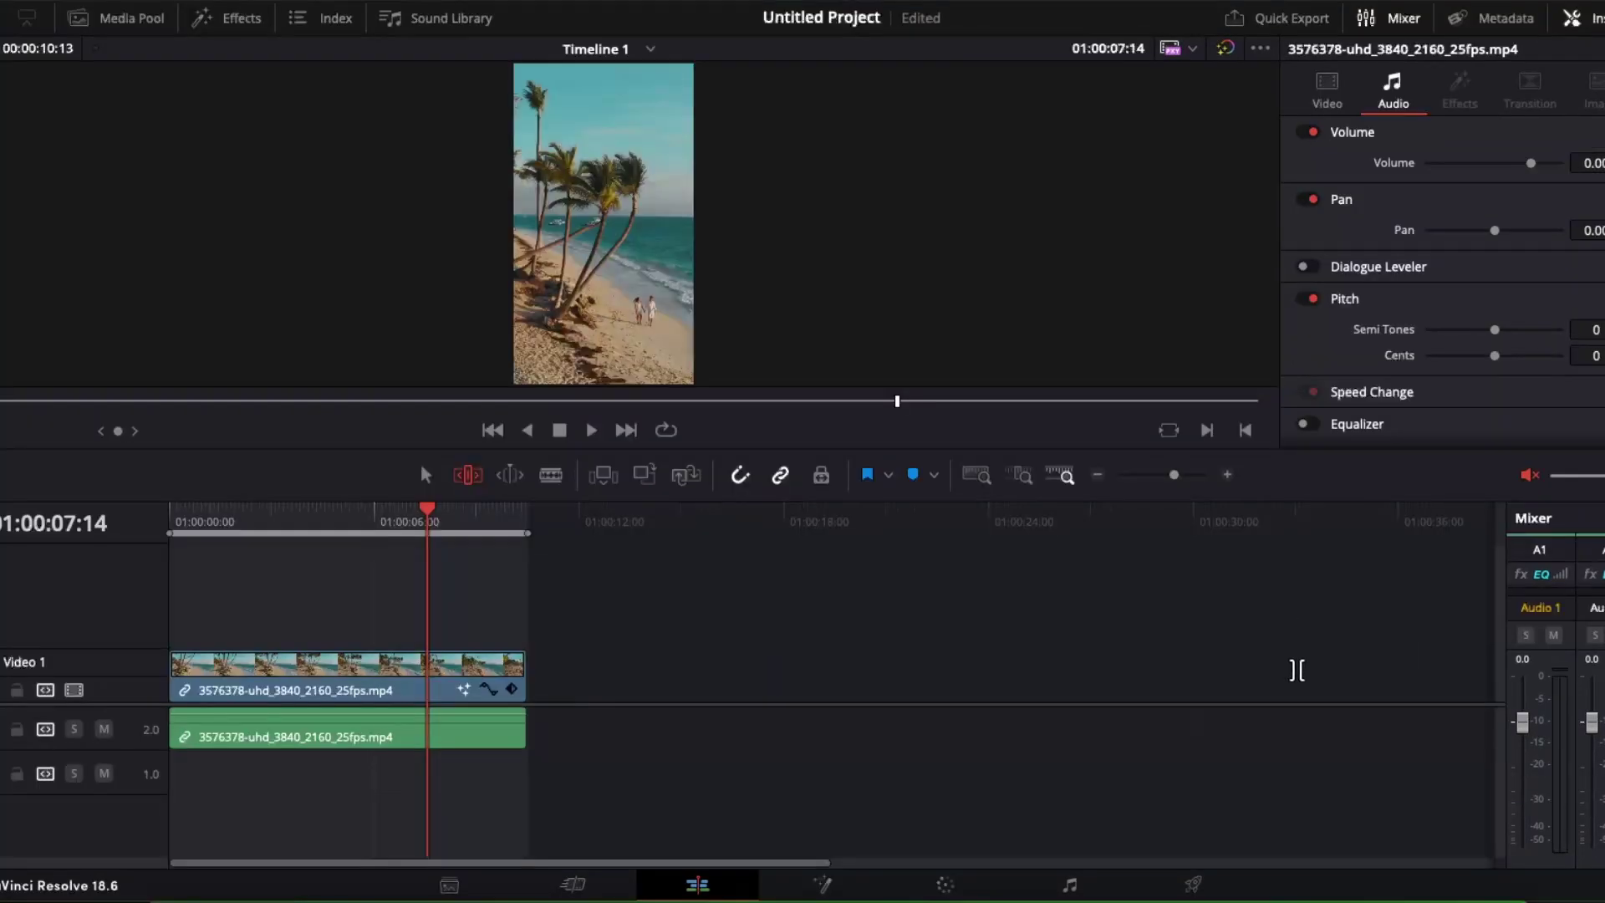
# On the Deliver page, queue a 1080 x 1920 QuickTime H.264 render job
pyautogui.click(1195, 882)
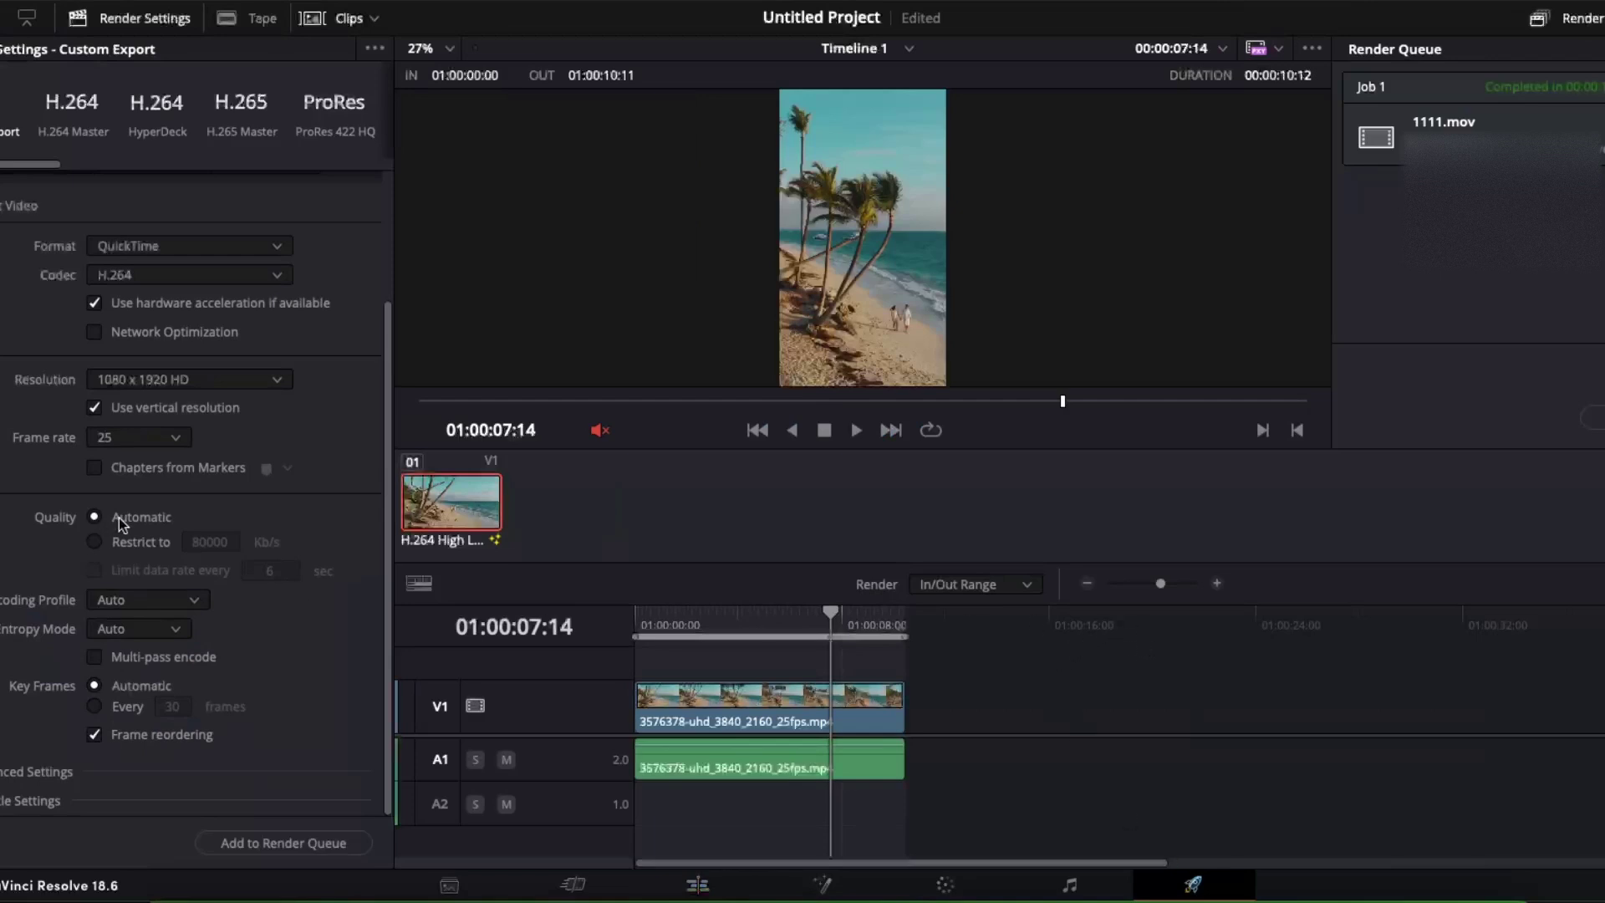
pyautogui.scroll(2, 119, 518)
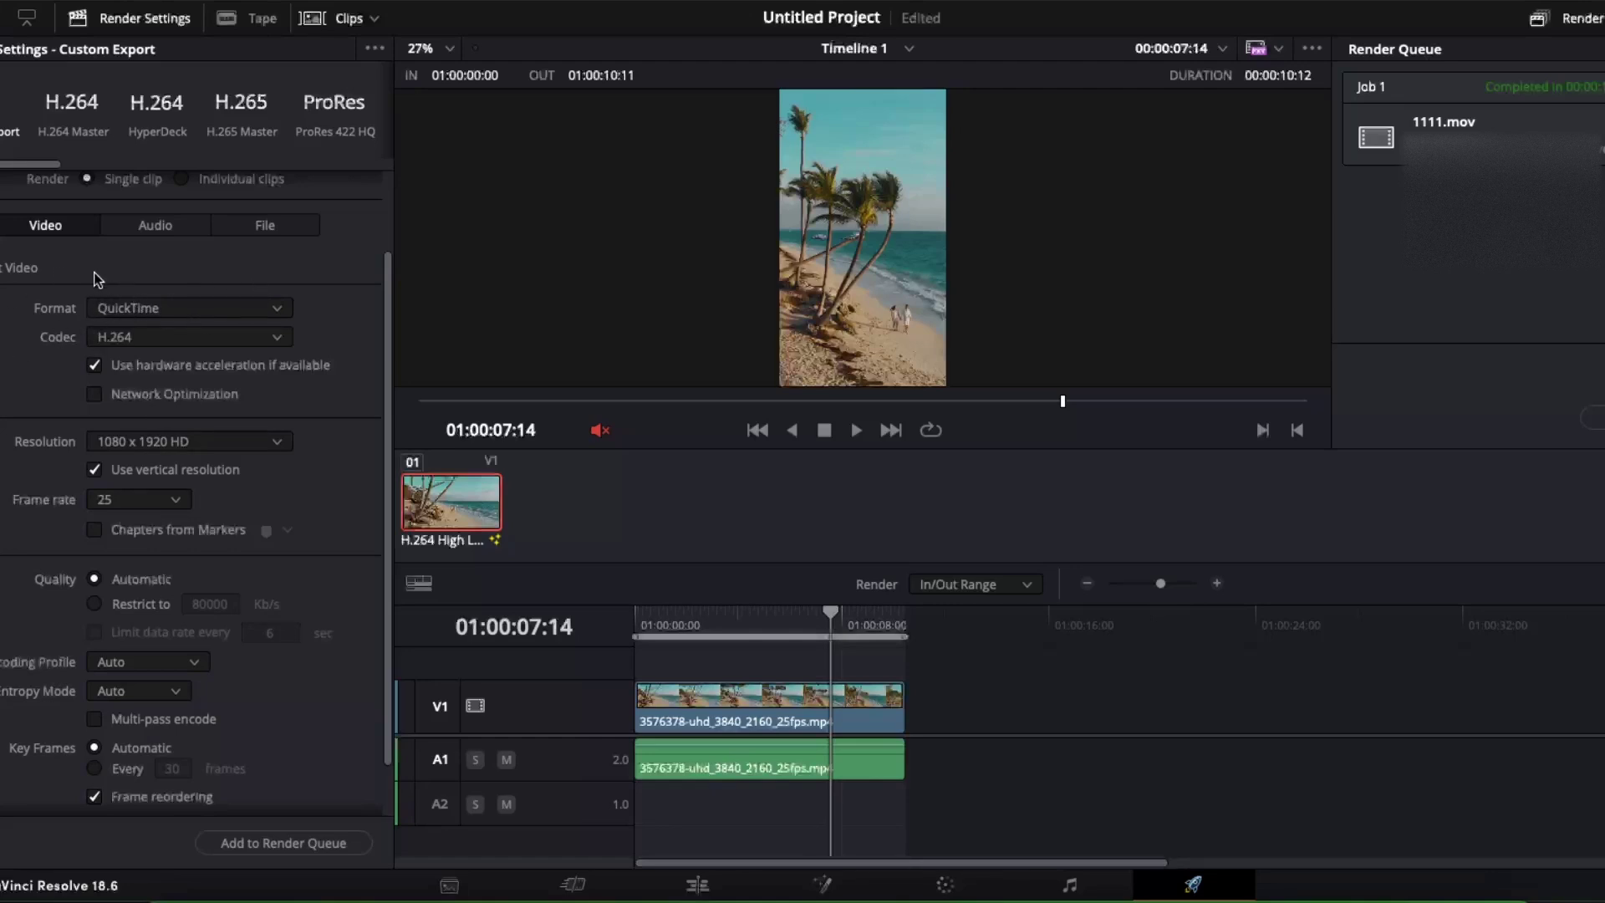
pyautogui.scroll(-2, 205, 376)
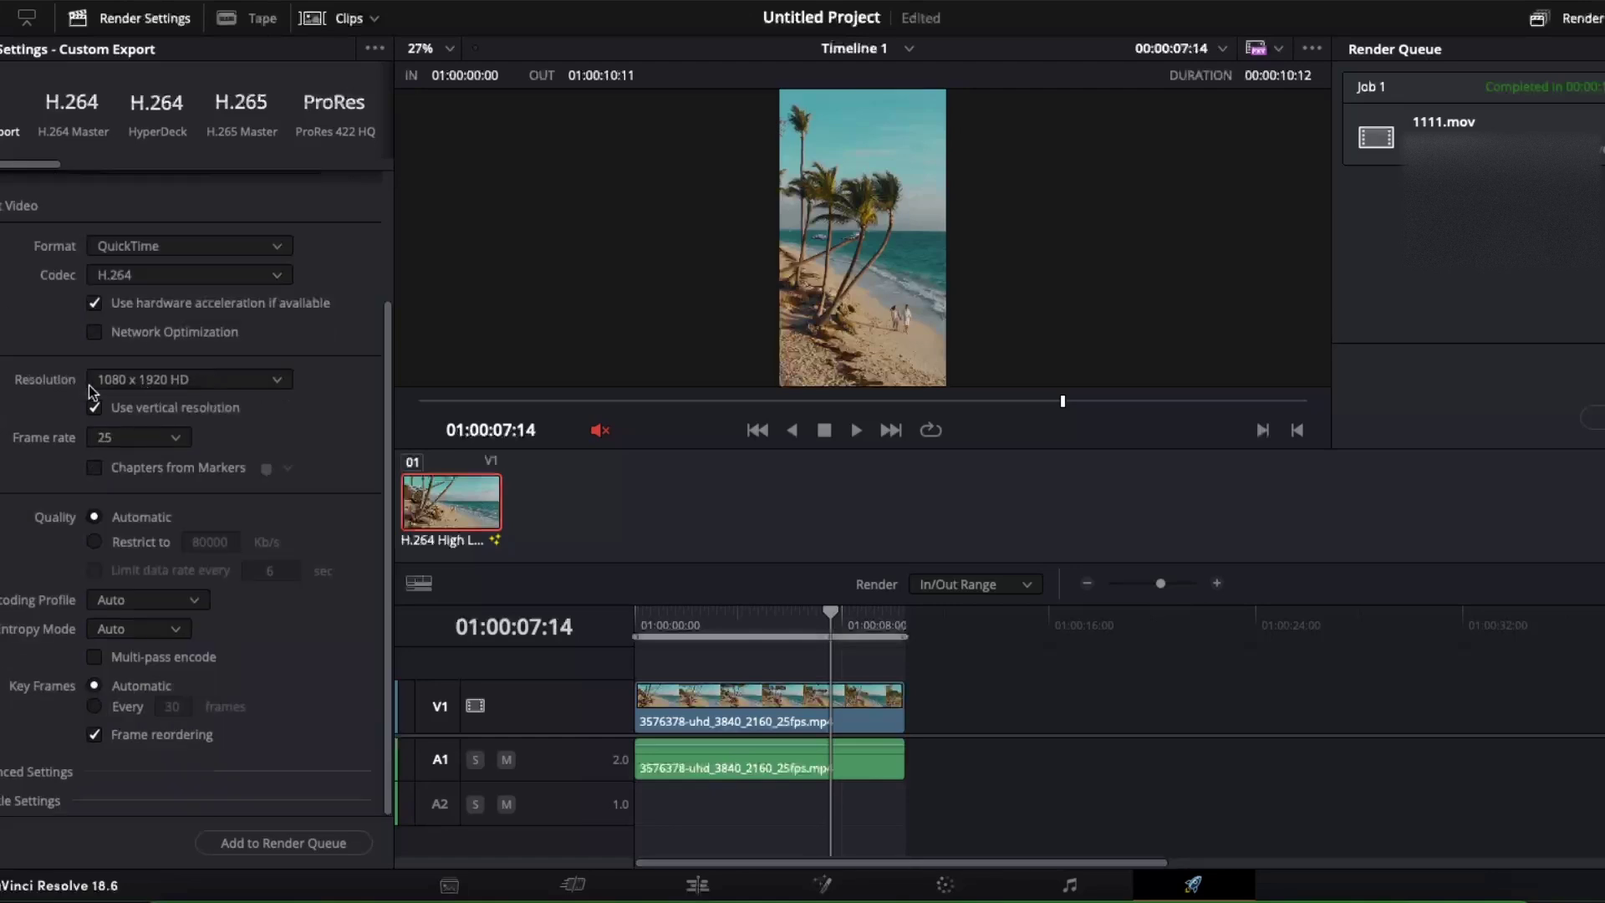
pyautogui.click(245, 841)
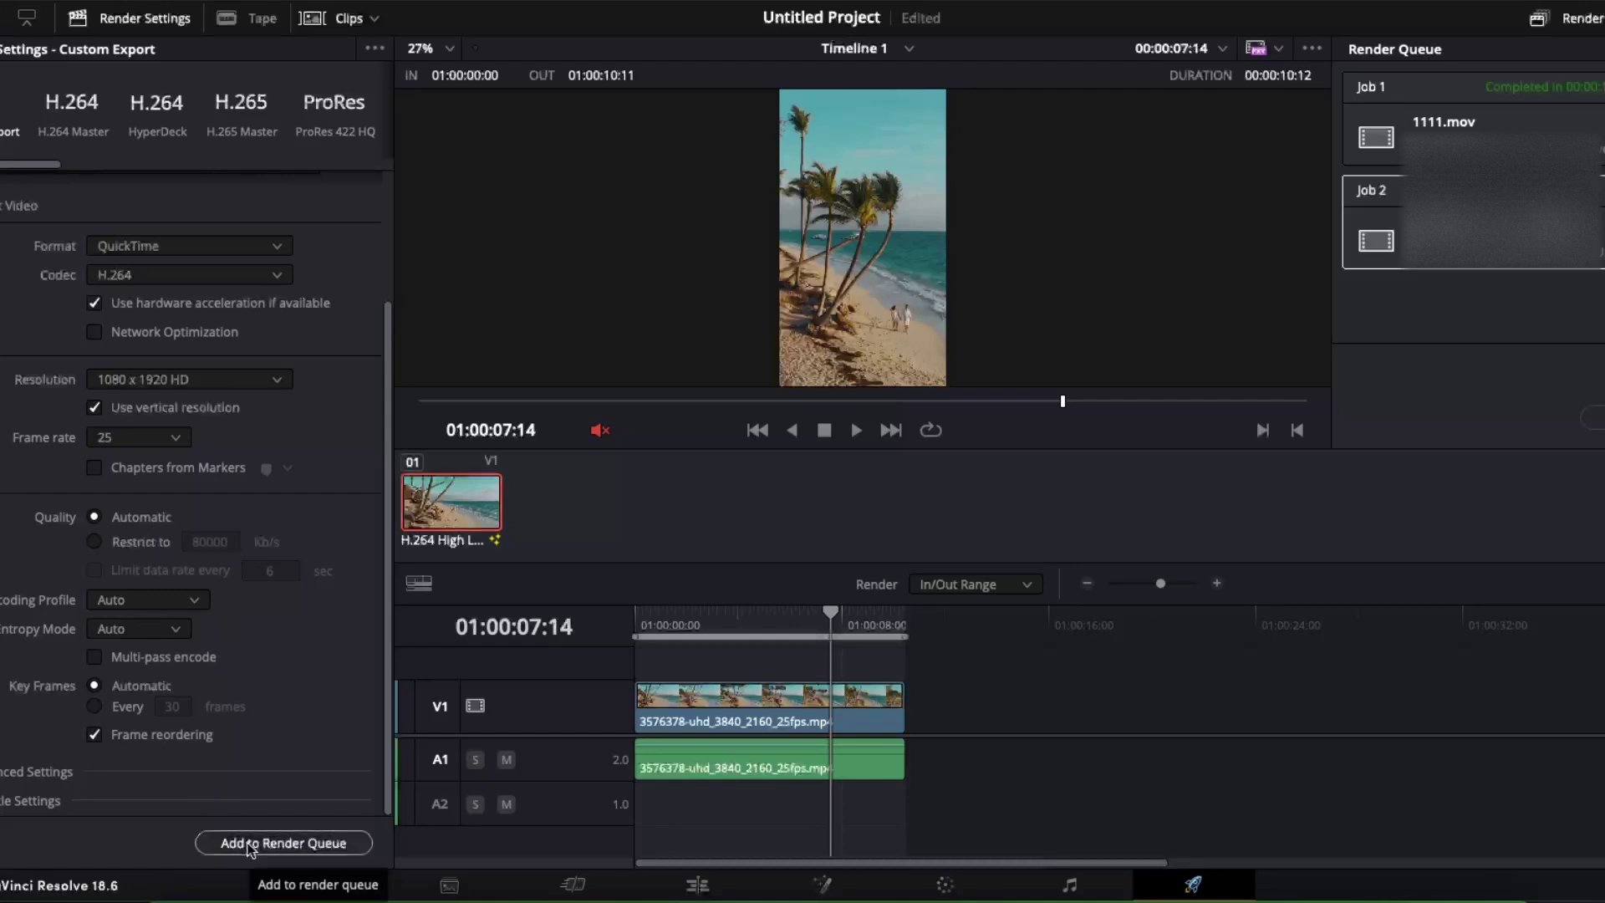